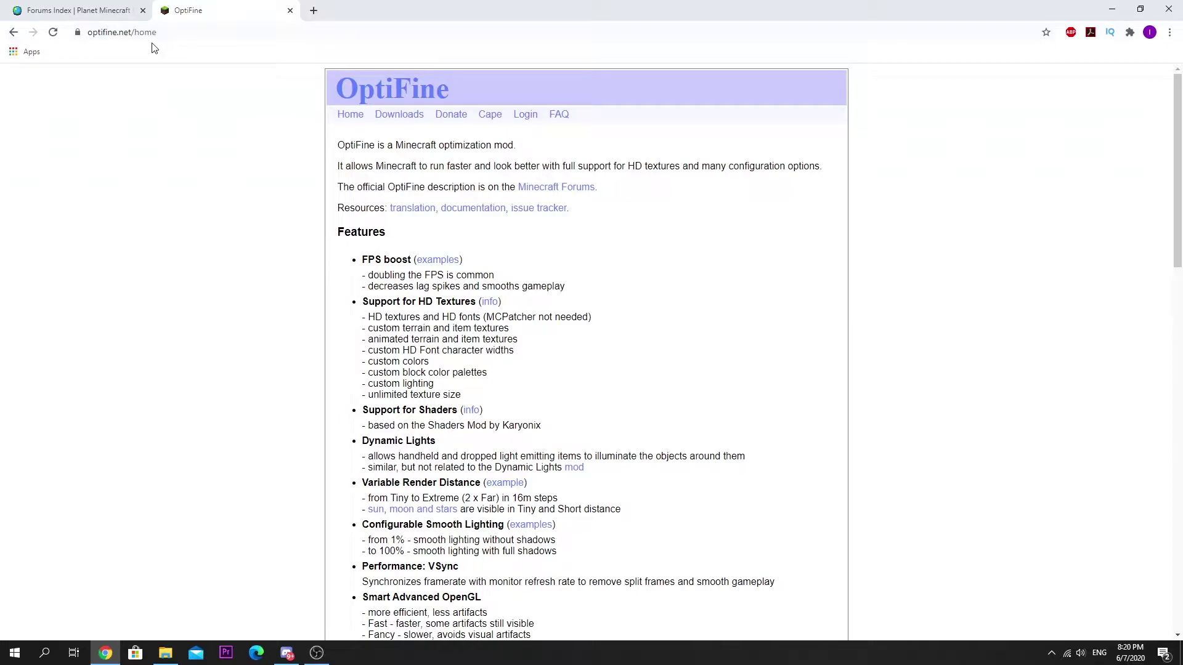
- Open the Downloads page on optifine.net
{"action": "left_click", "coordinate": [400, 117]}
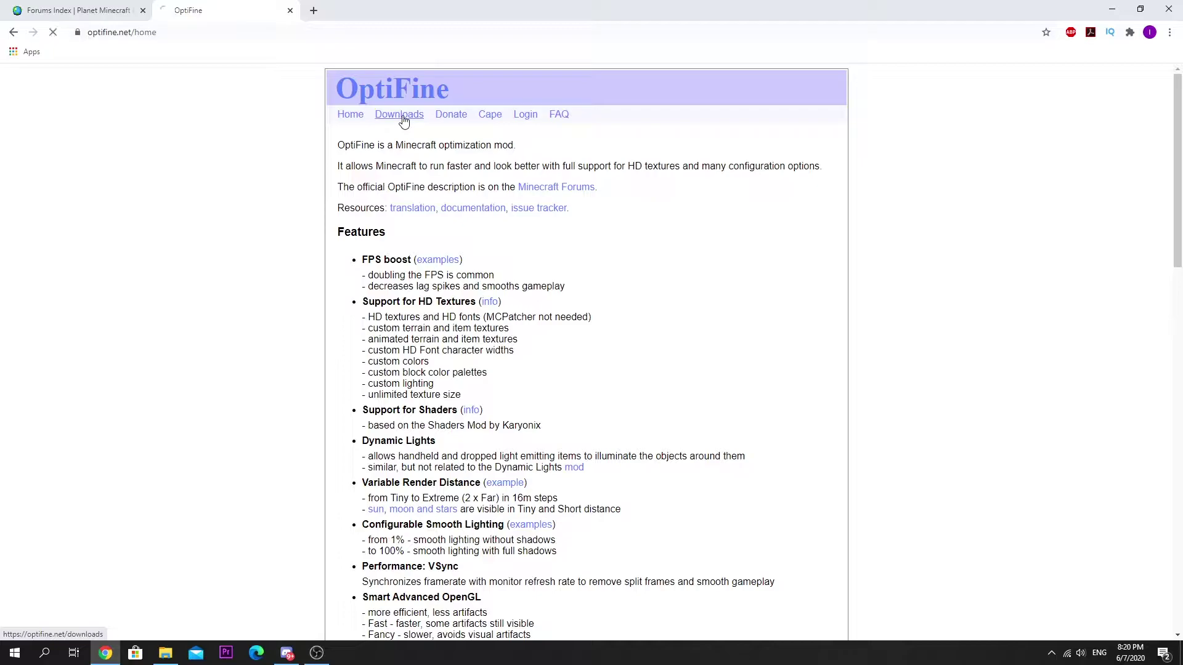
- Expand the preview versions and start the OptiFine 1.16.1 HD U G2 pre2 download
{"action": "left_click", "coordinate": [387, 139]}
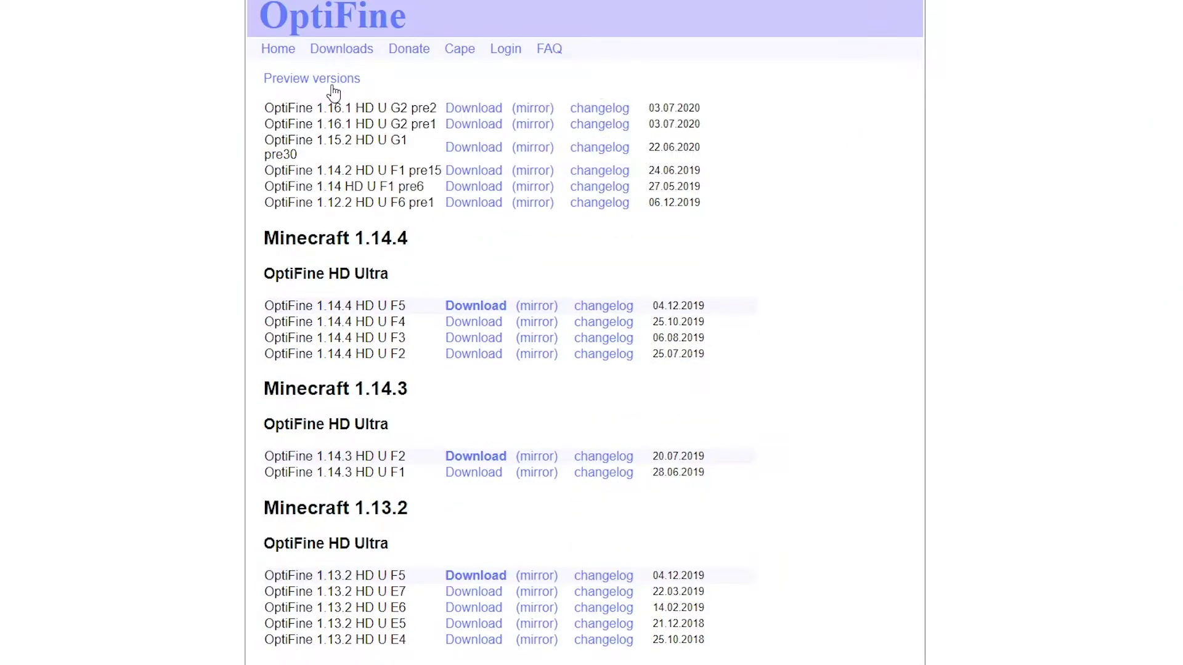
{"action": "left_click_drag", "start_coordinate": [264, 107], "coordinate": [439, 109]}
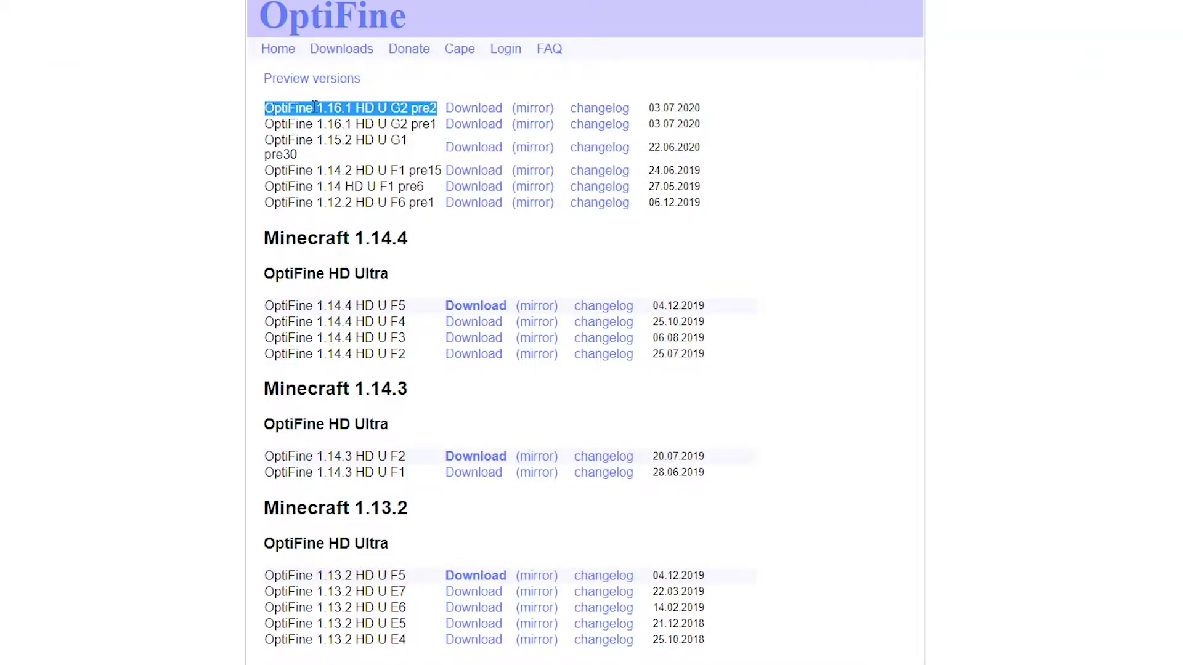
{"action": "left_click", "coordinate": [493, 114]}
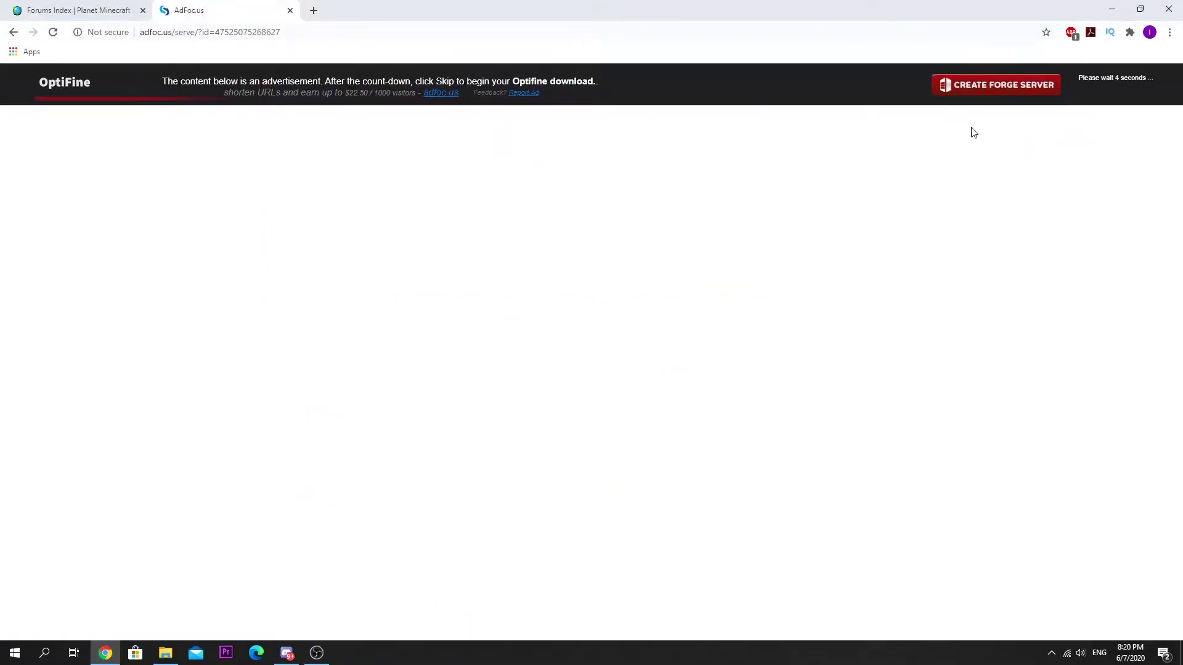
- Skip the ad, then download, keep and open preview_OptiFine_1.16.1_HD_U_G2_pre2.jar
{"action": "left_click", "coordinate": [1107, 85]}
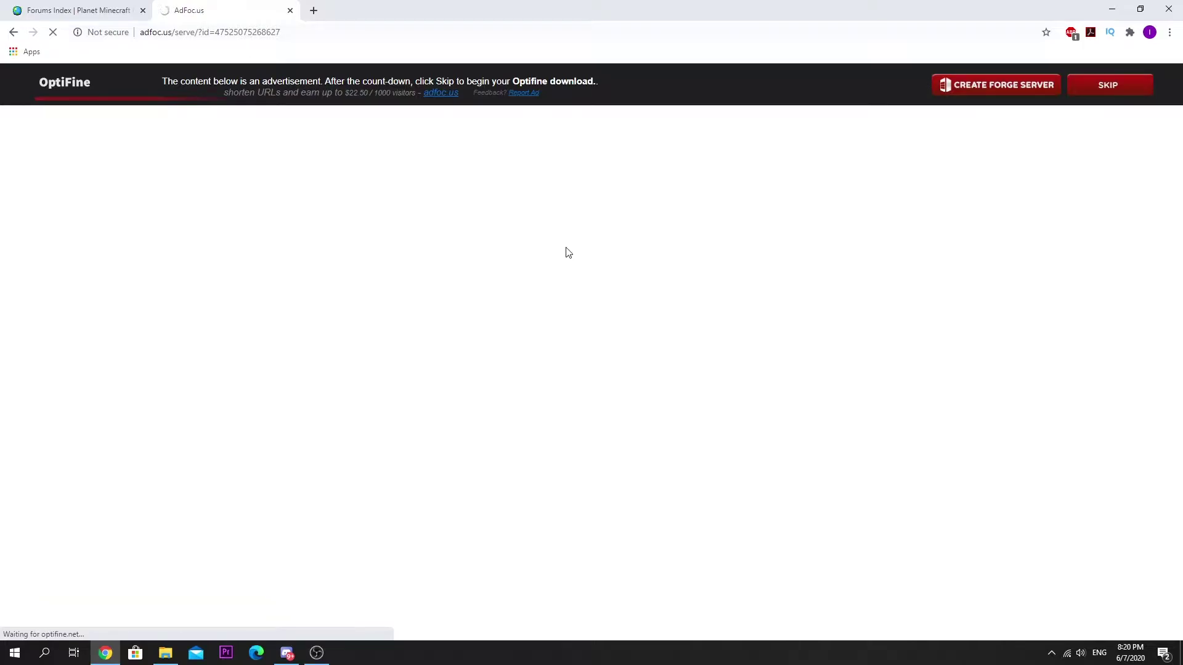
{"action": "left_click", "coordinate": [585, 172]}
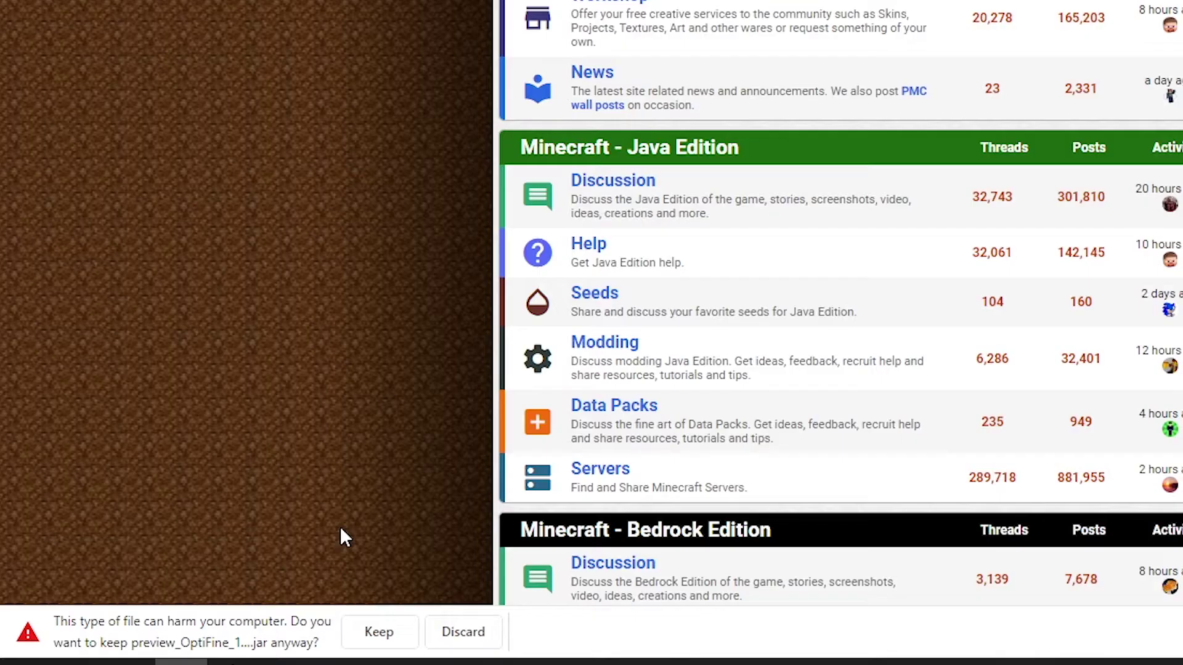
{"action": "left_click", "coordinate": [379, 633]}
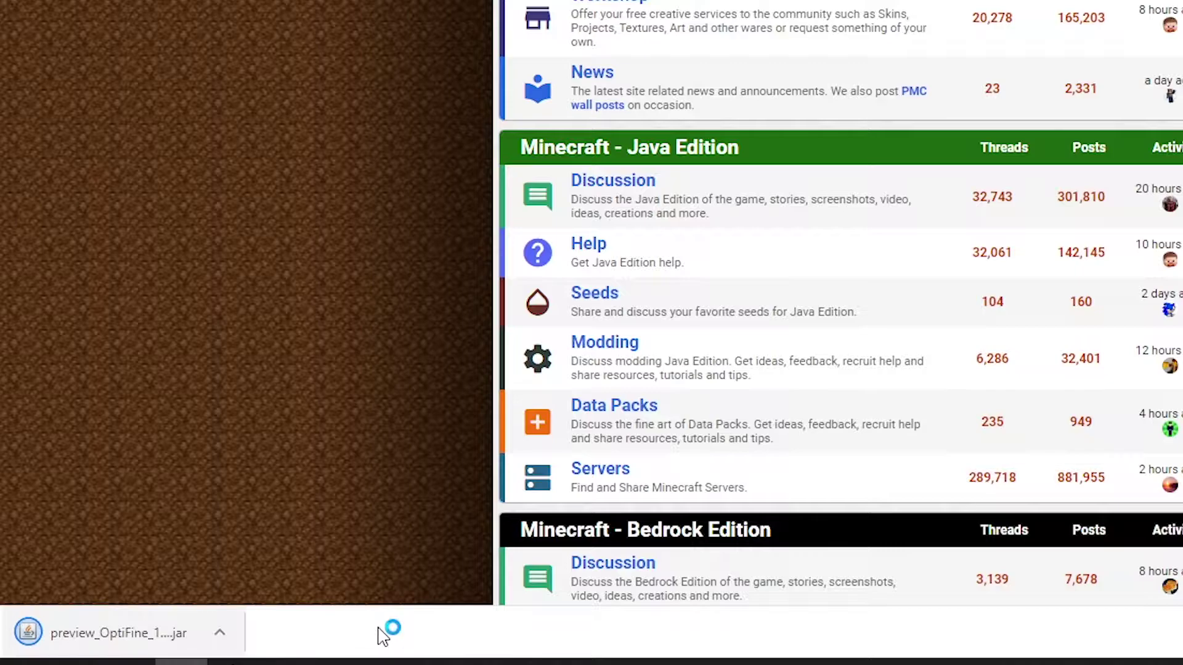
{"action": "left_click", "coordinate": [141, 639]}
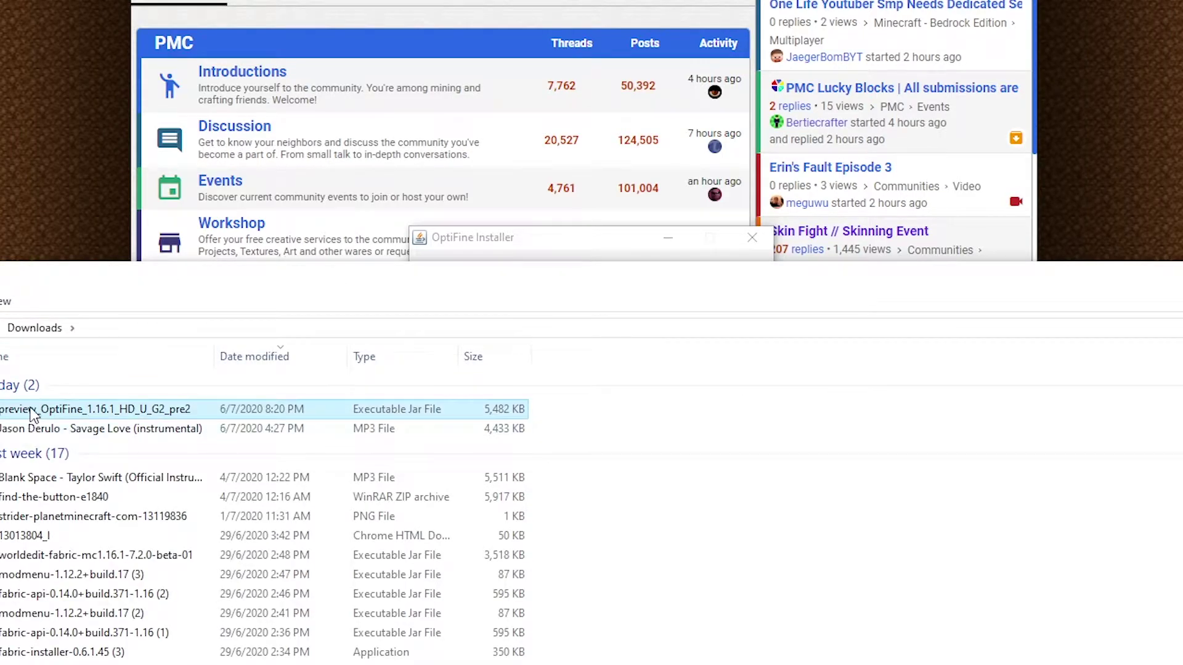
- Run the jar with Java and install OptiFine HD Ultra G2 pre2 into .minecraft
{"action": "right_click", "coordinate": [29, 410]}
{"action": "mouse_move", "coordinate": [121, 127]}
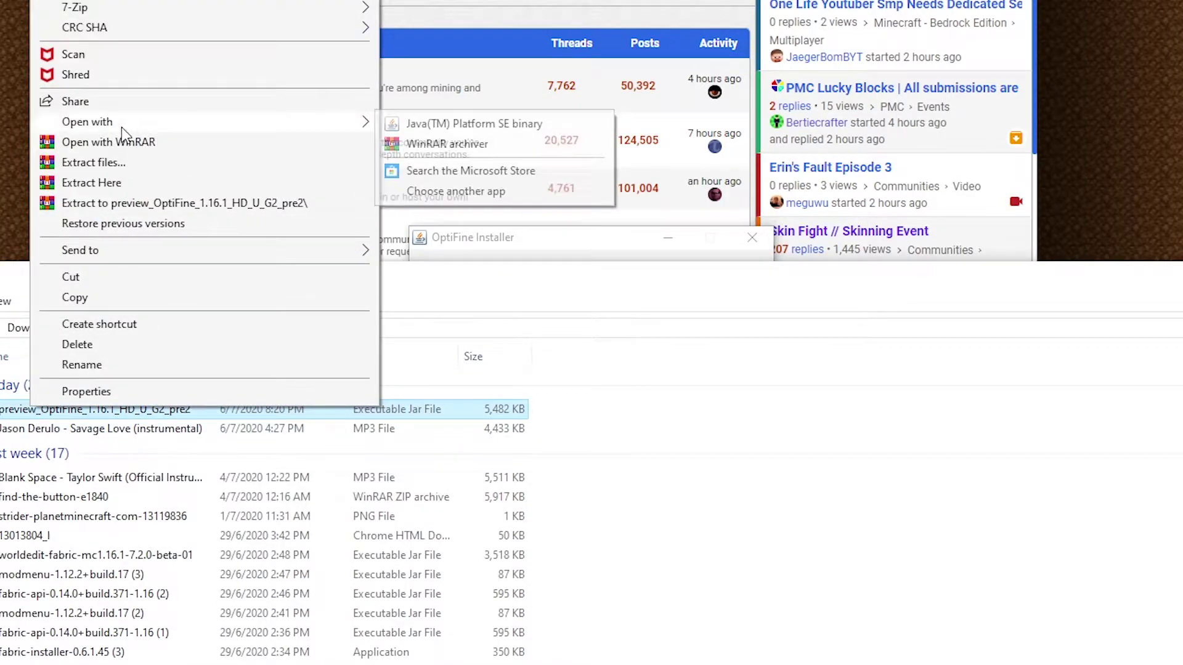
{"action": "left_click", "coordinate": [455, 127]}
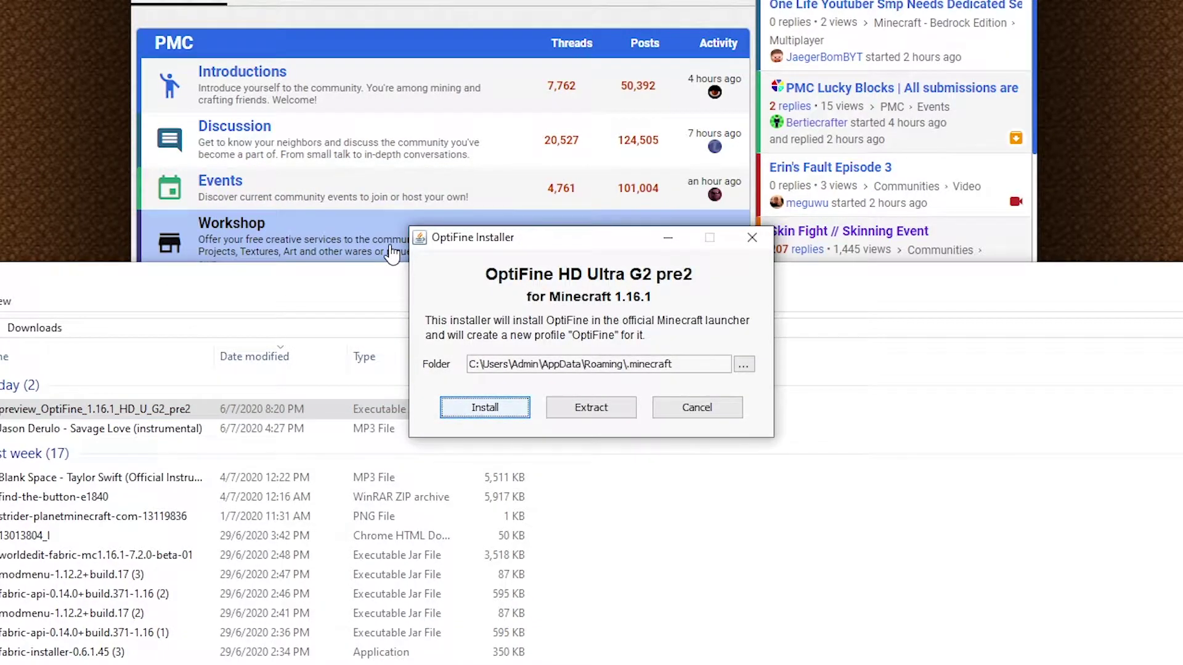
{"action": "left_click_drag", "start_coordinate": [493, 238], "coordinate": [311, 181]}
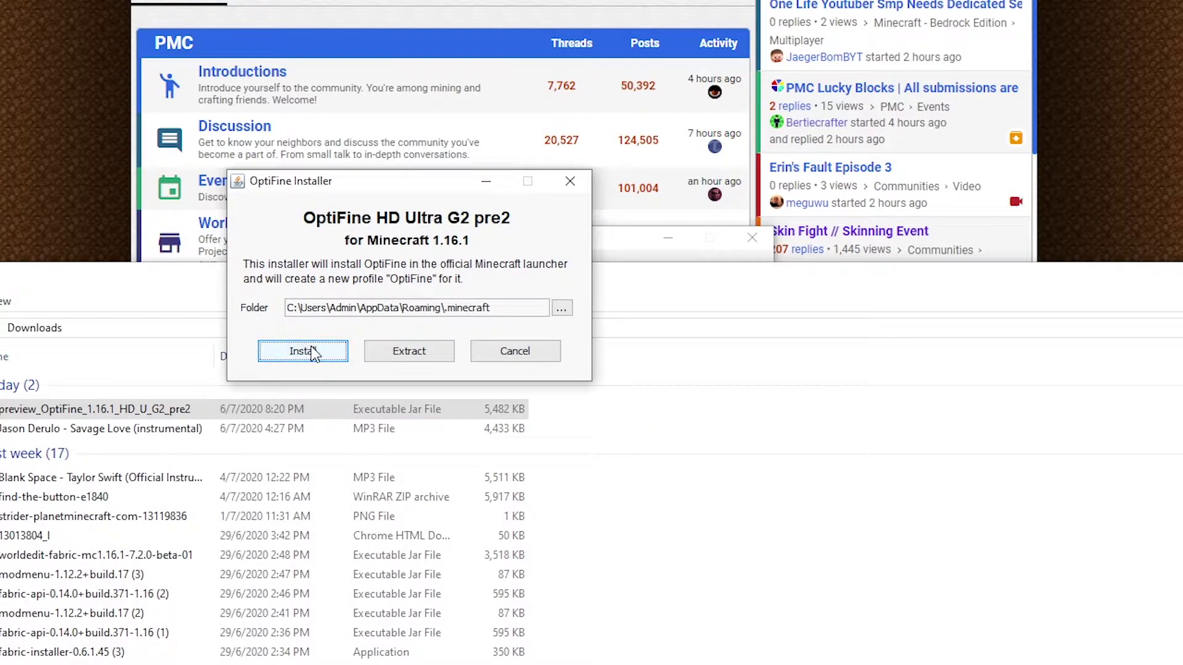
{"action": "left_click", "coordinate": [313, 354]}
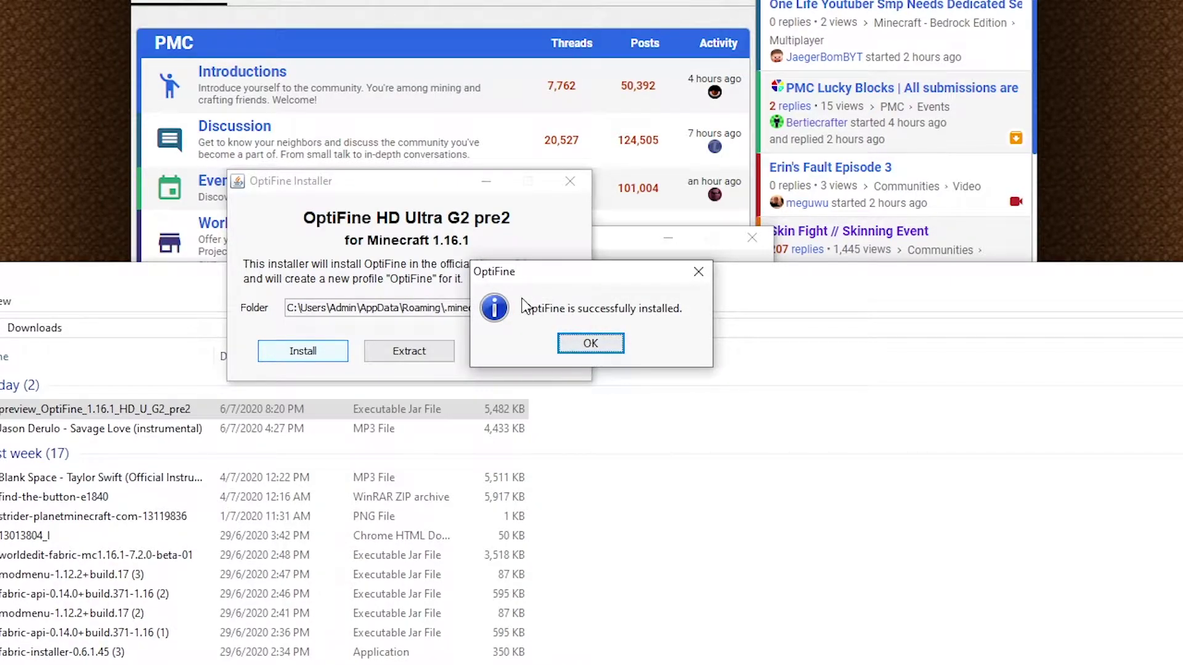
{"action": "left_click", "coordinate": [587, 347]}
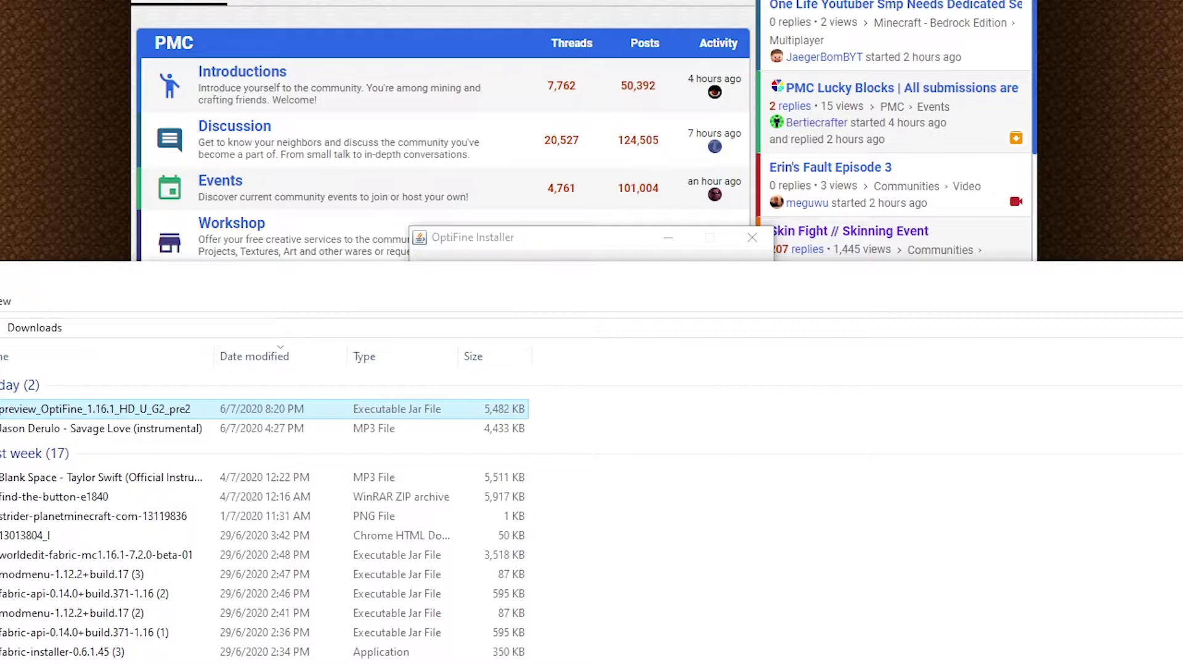
- Start Minecraft Launcher and play the 1.16.1-OptiFine_HD_U_G2_pre2 installation
{"action": "key", "text": "super"}
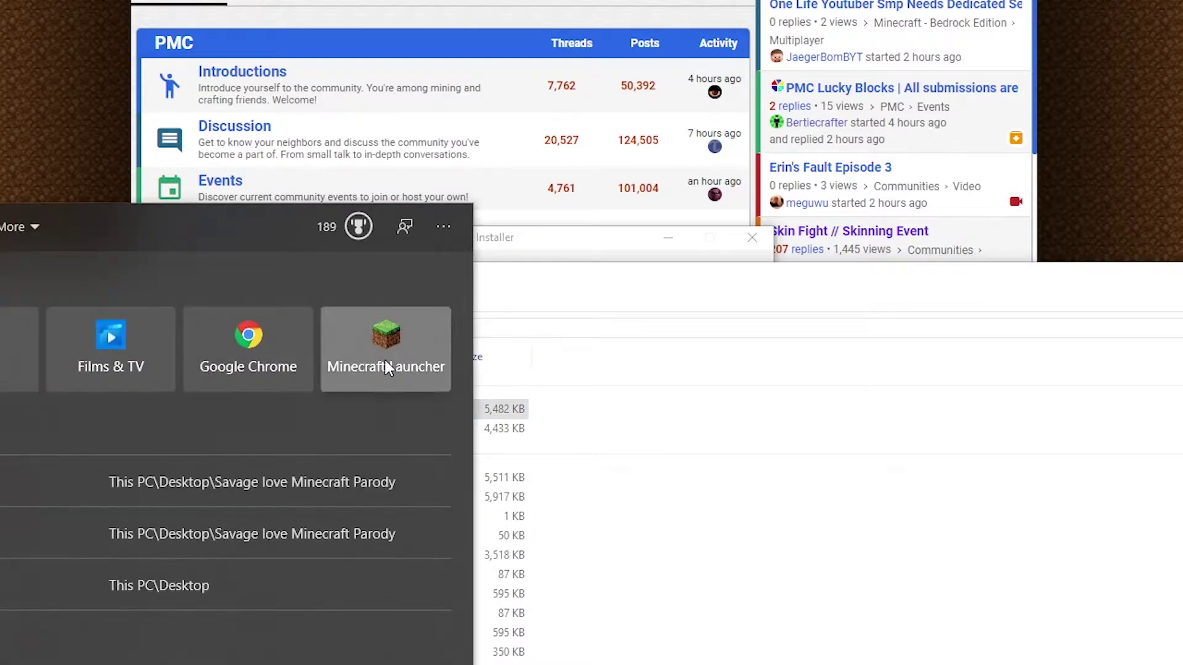
{"action": "left_click", "coordinate": [442, 357]}
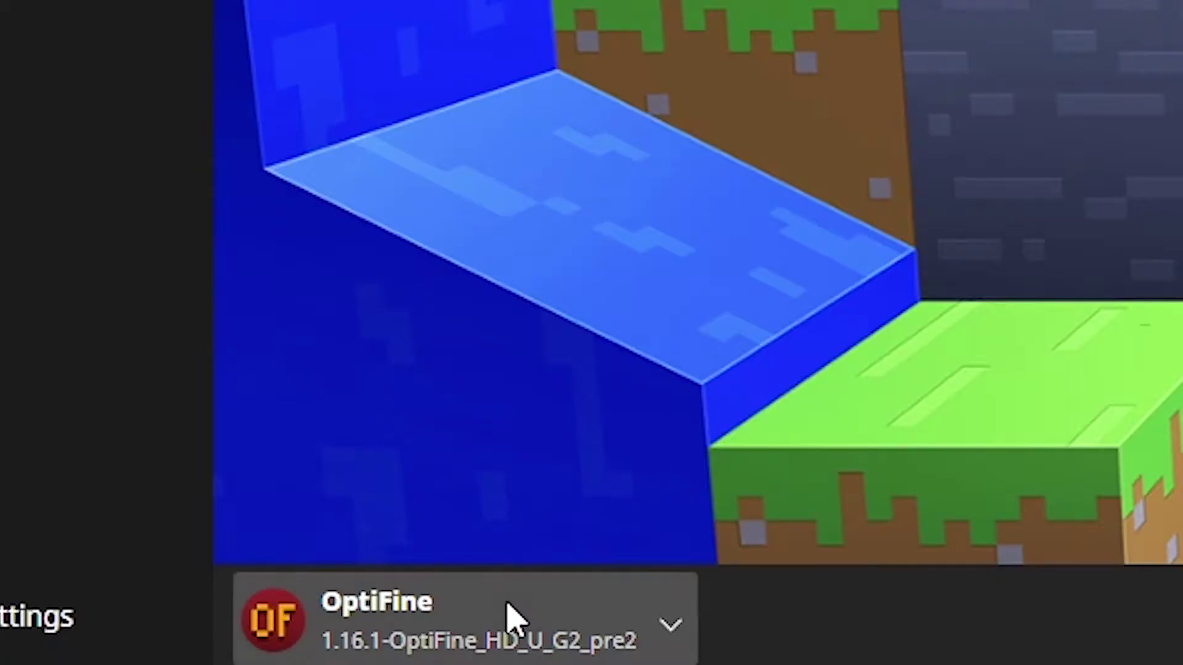
{"action": "left_click", "coordinate": [512, 618]}
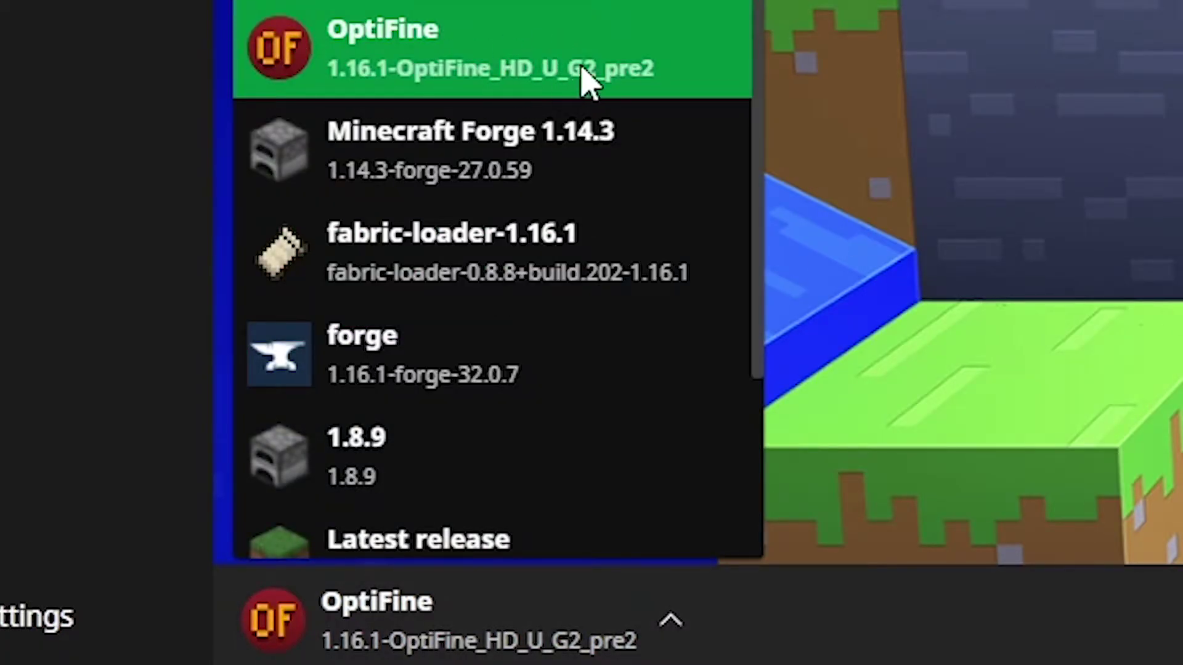
{"action": "left_click", "coordinate": [431, 61]}
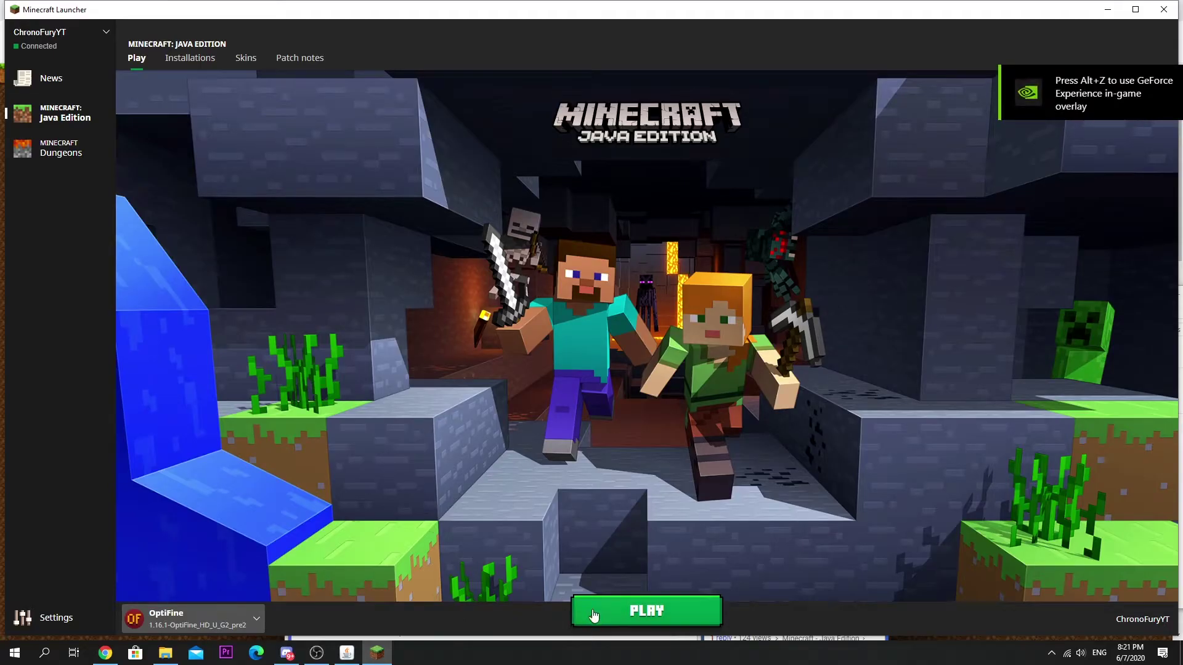
{"action": "left_click", "coordinate": [597, 610]}
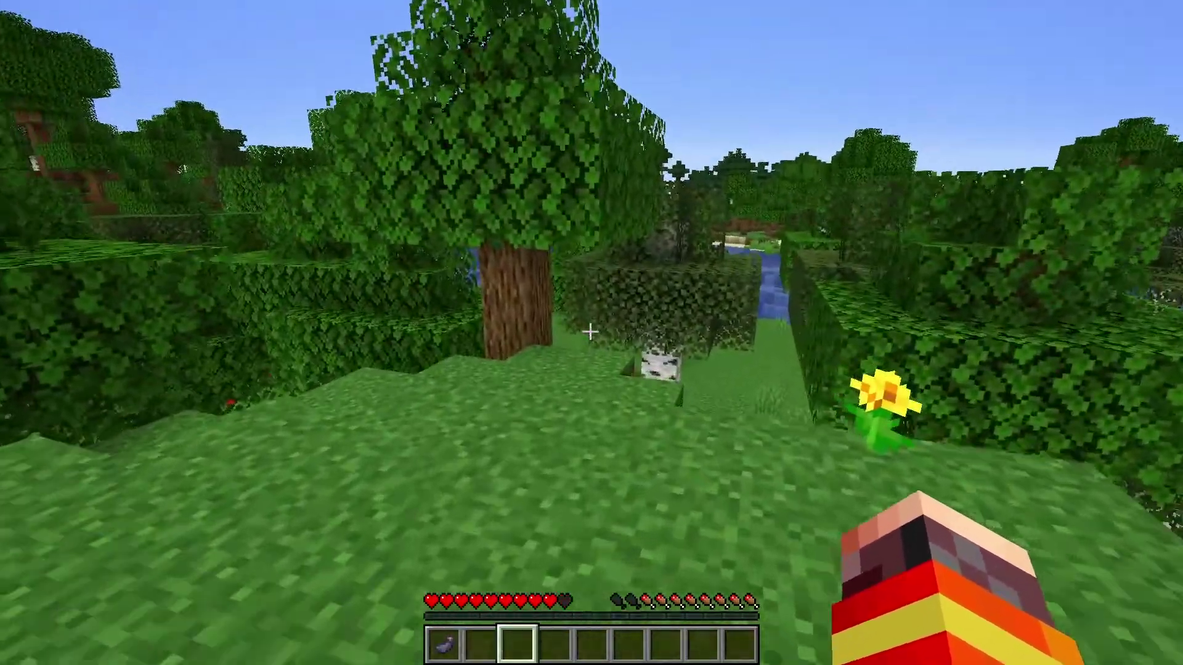
- Pause the game and open Options > Video Settings to review the OptiFine options
{"action": "key", "text": "Escape"}
{"action": "left_click", "coordinate": [574, 332]}
{"action": "left_click", "coordinate": [507, 264]}
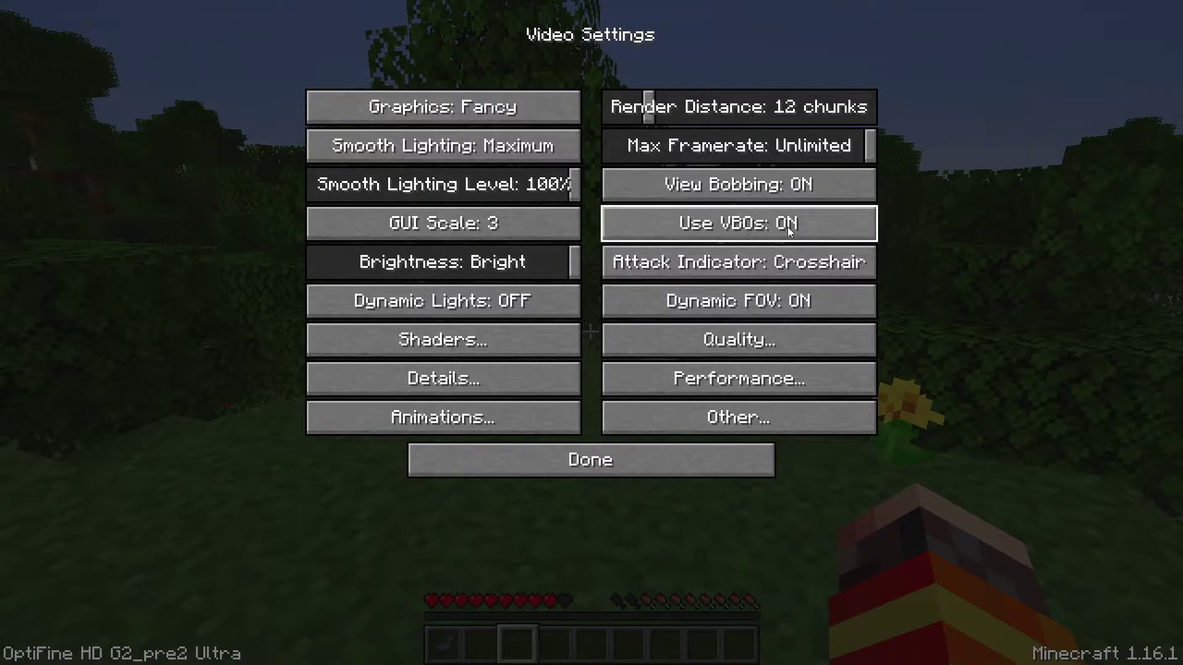
{"action": "mouse_move", "coordinate": [747, 227]}
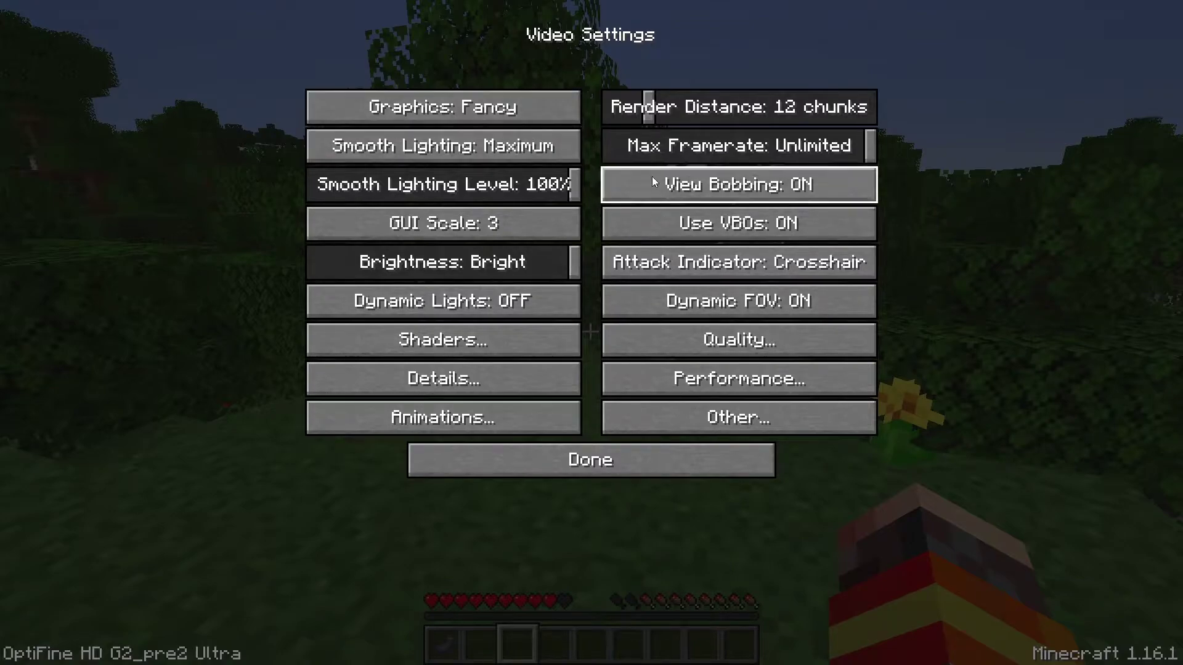
{"action": "mouse_move", "coordinate": [742, 304]}
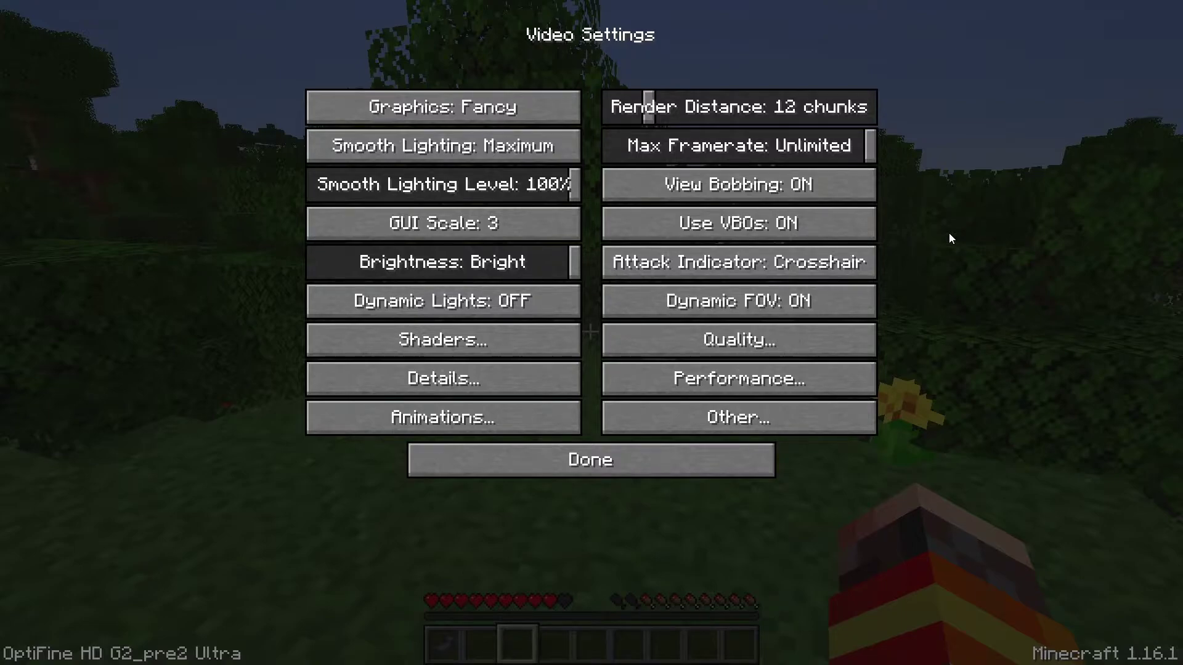
{"action": "mouse_move", "coordinate": [499, 109]}
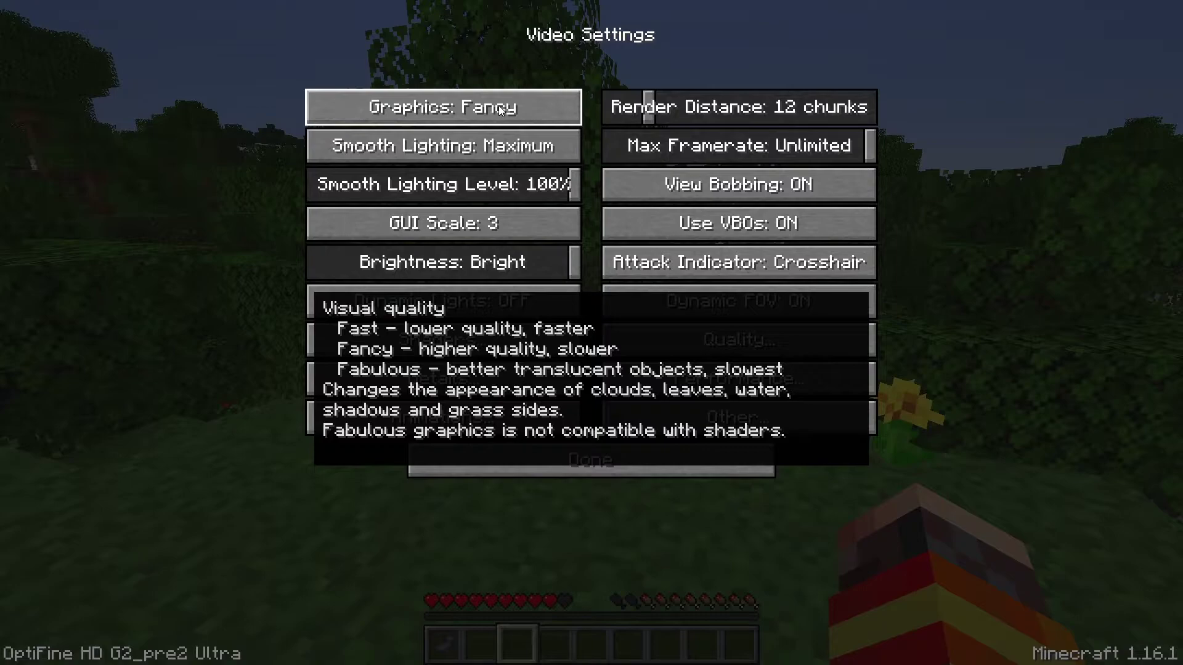
- Lower Render Distance from 12 to 2 chunks, then return to the world and walk forward
{"action": "mouse_move", "coordinate": [683, 111]}
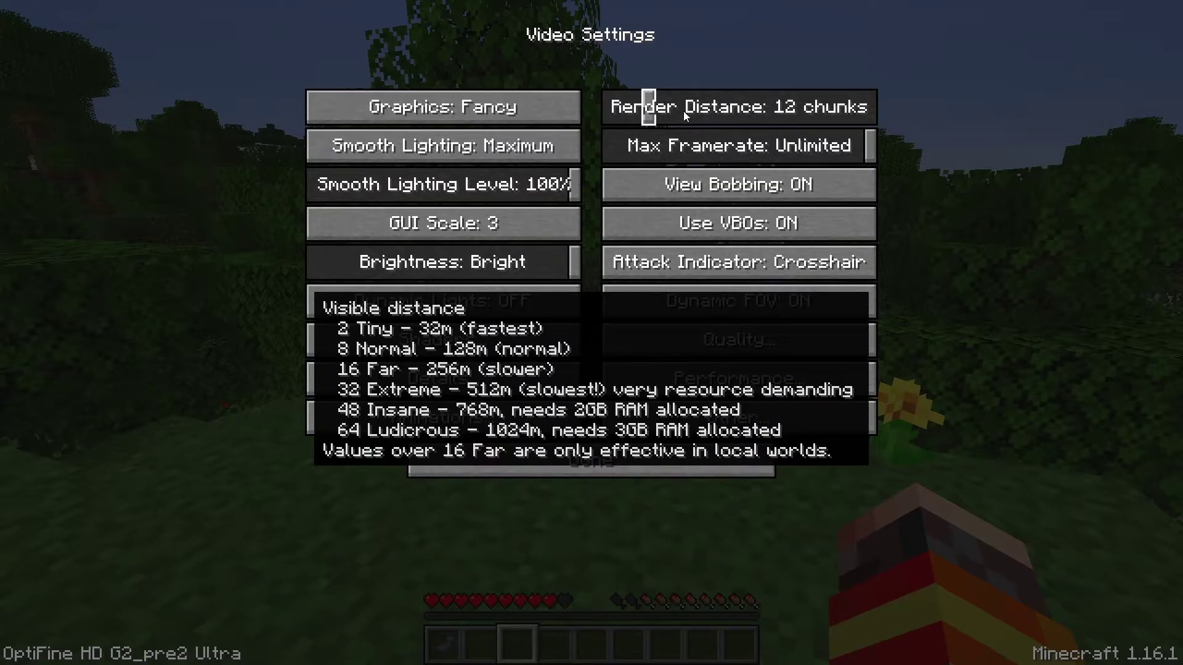
{"action": "left_click_drag", "start_coordinate": [653, 109], "coordinate": [634, 109]}
{"action": "mouse_move", "coordinate": [634, 112]}
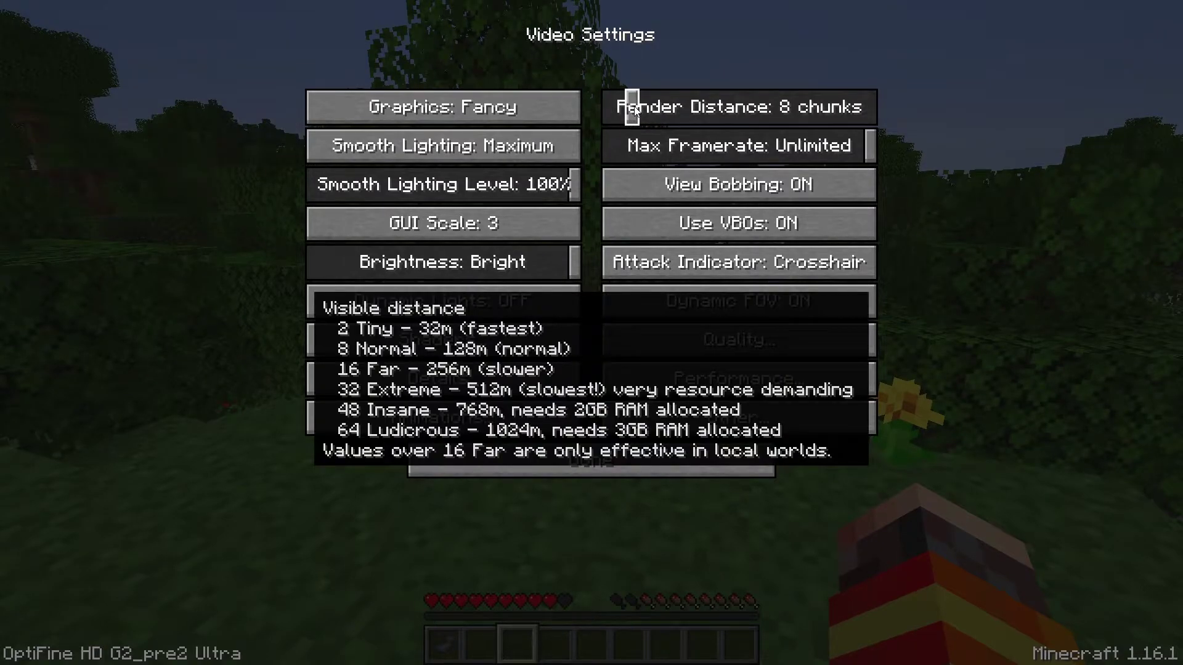
{"action": "left_click_drag", "start_coordinate": [635, 111], "coordinate": [613, 108]}
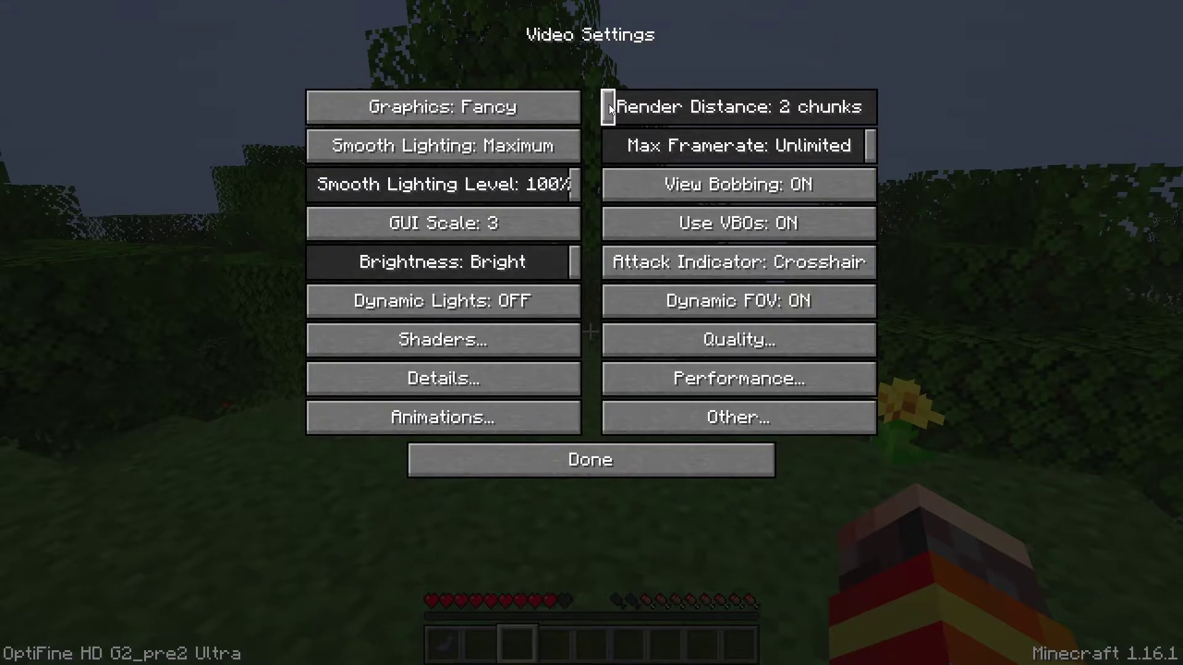
{"action": "mouse_move", "coordinate": [609, 105]}
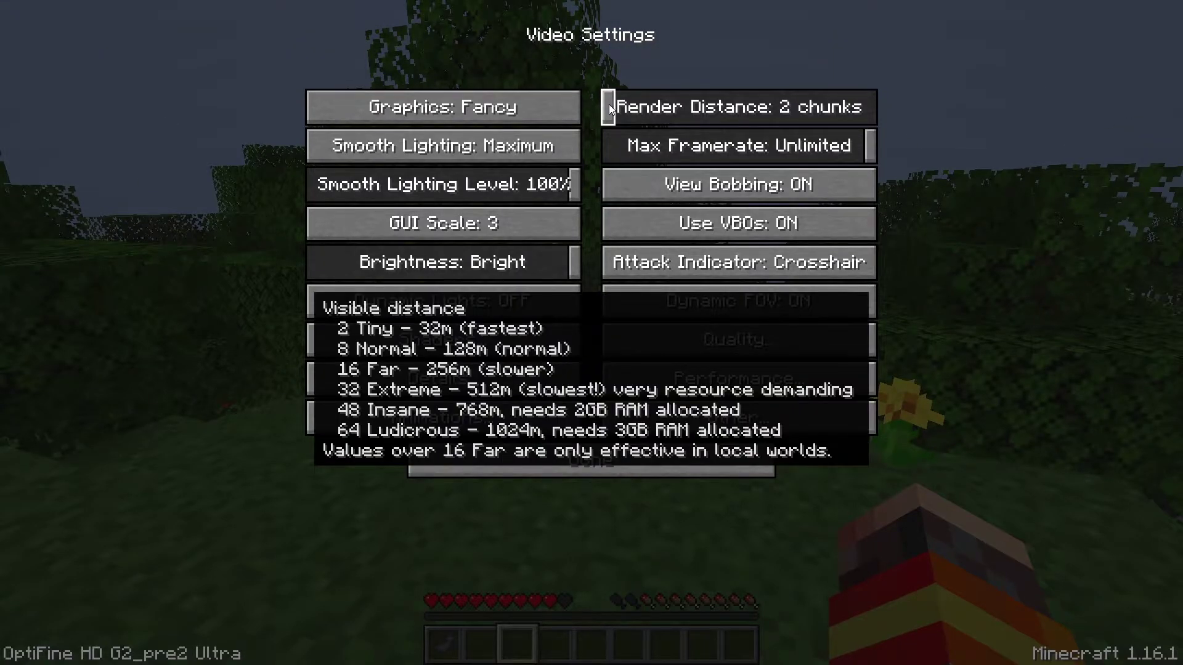
{"action": "key", "text": "Escape"}
{"action": "key", "text": "Escape"}
{"action": "key", "text": "Escape"}
{"action": "key", "text": "w"}
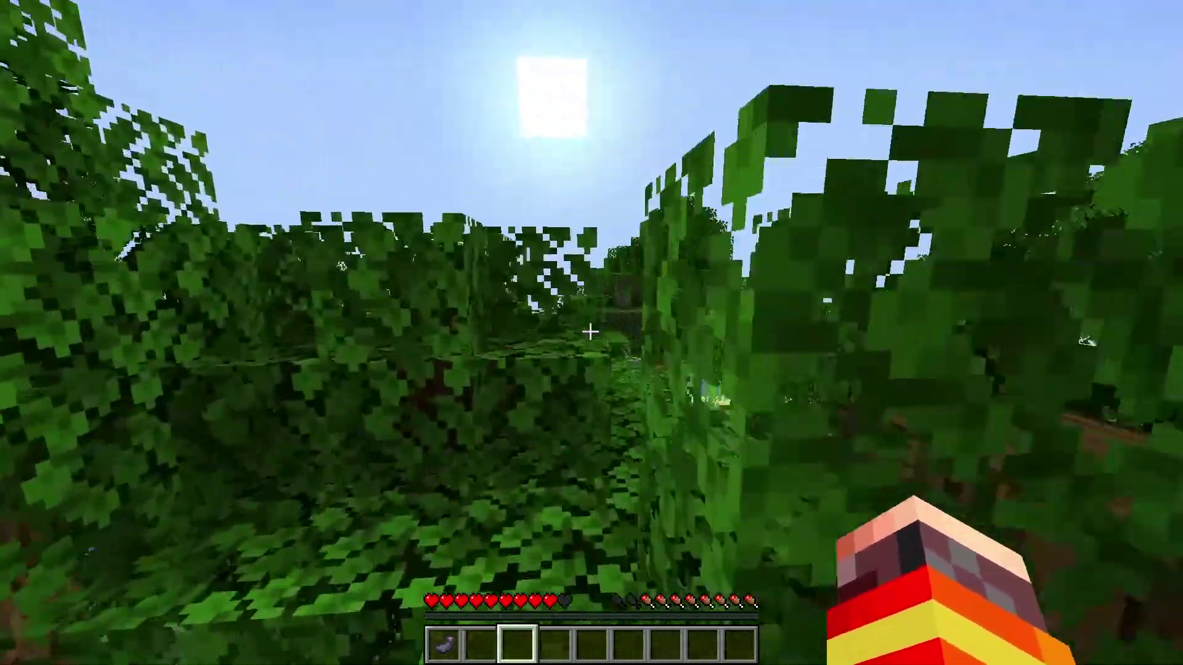
- Climb onto the tree canopy and raise Render Distance back to 8 chunks
{"action": "key", "text": "w"}
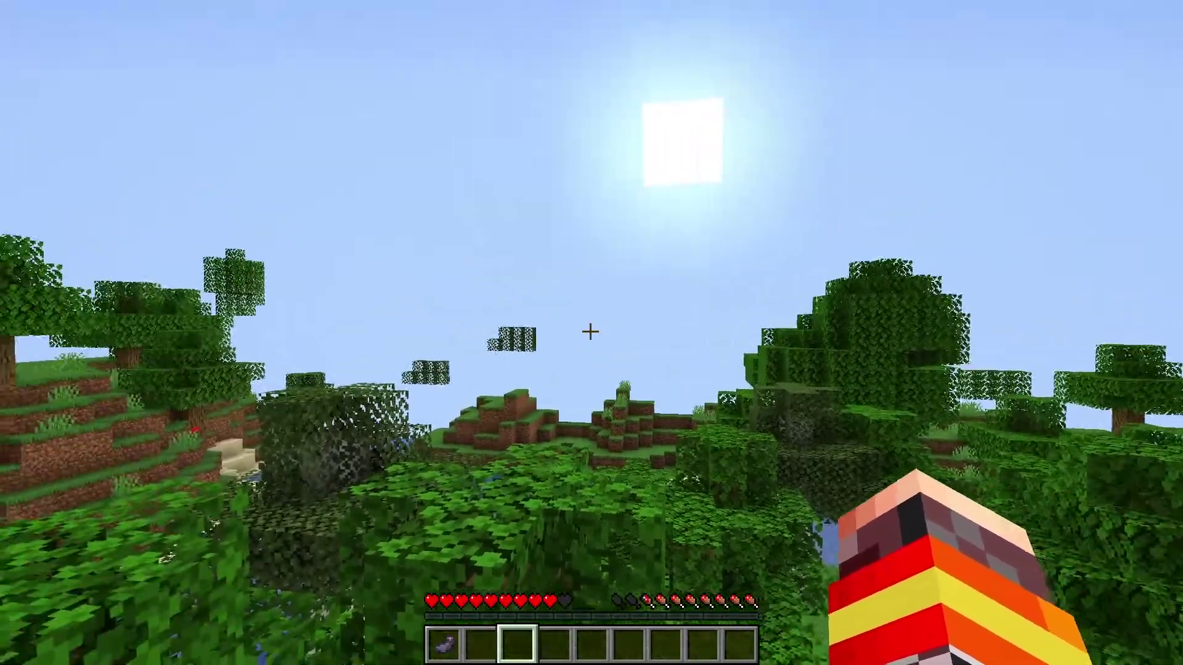
{"action": "key", "text": "Escape"}
{"action": "left_click", "coordinate": [527, 328]}
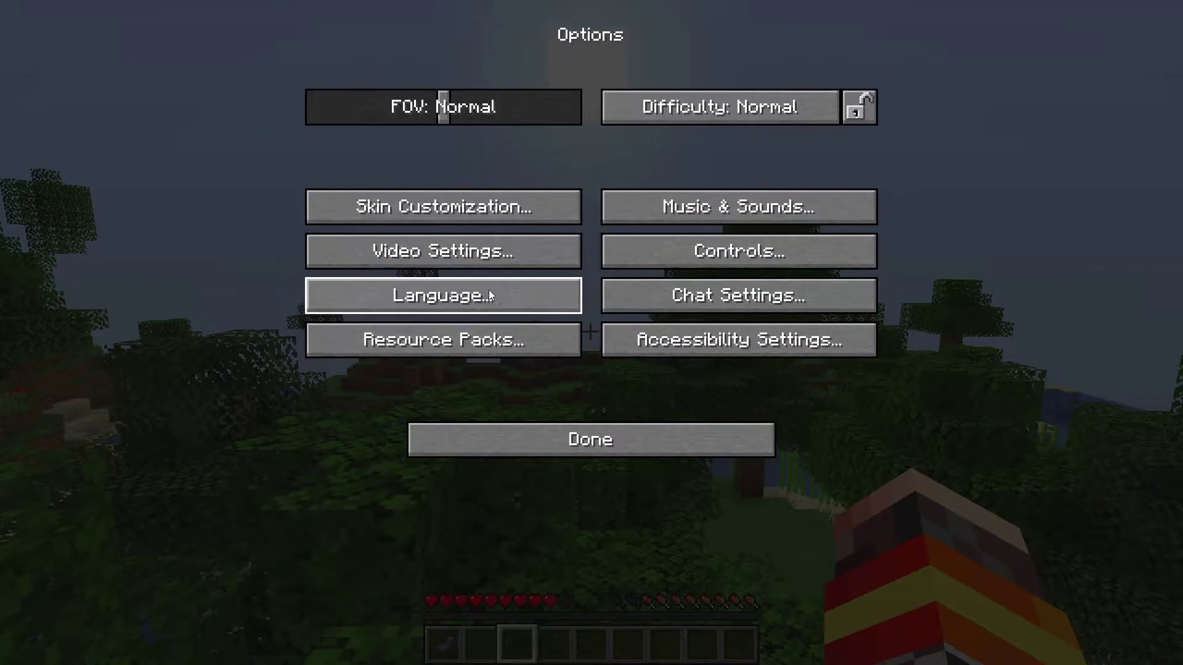
{"action": "left_click", "coordinate": [476, 259]}
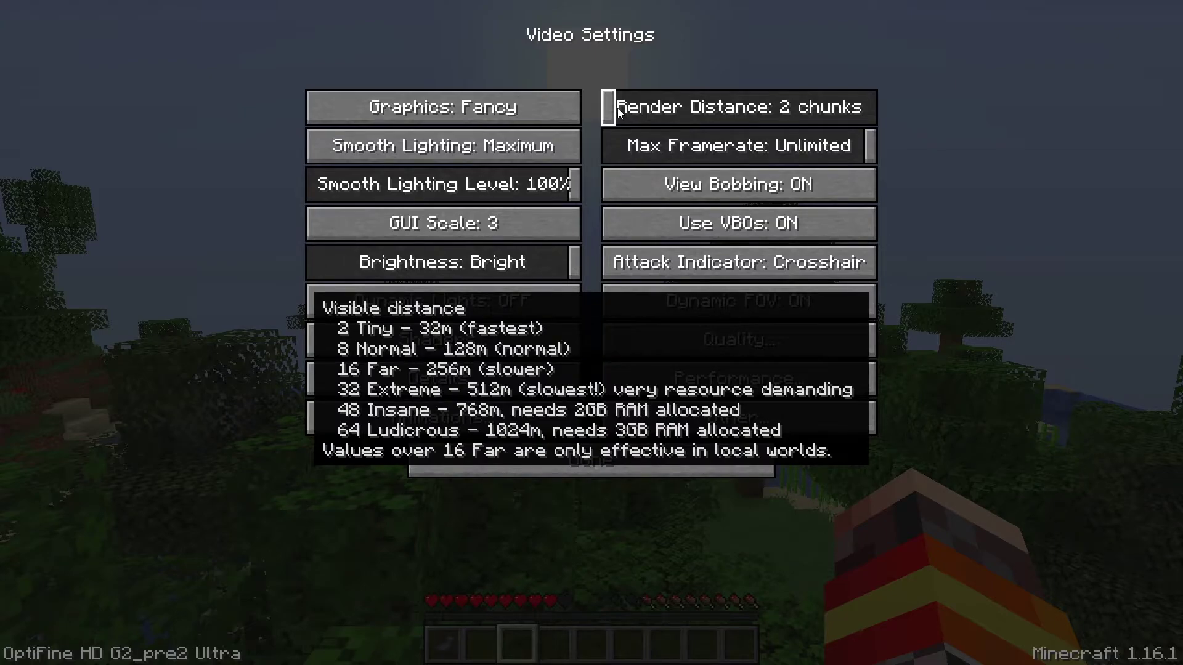
{"action": "left_click_drag", "start_coordinate": [618, 109], "coordinate": [638, 114]}
{"action": "left_click", "coordinate": [602, 456]}
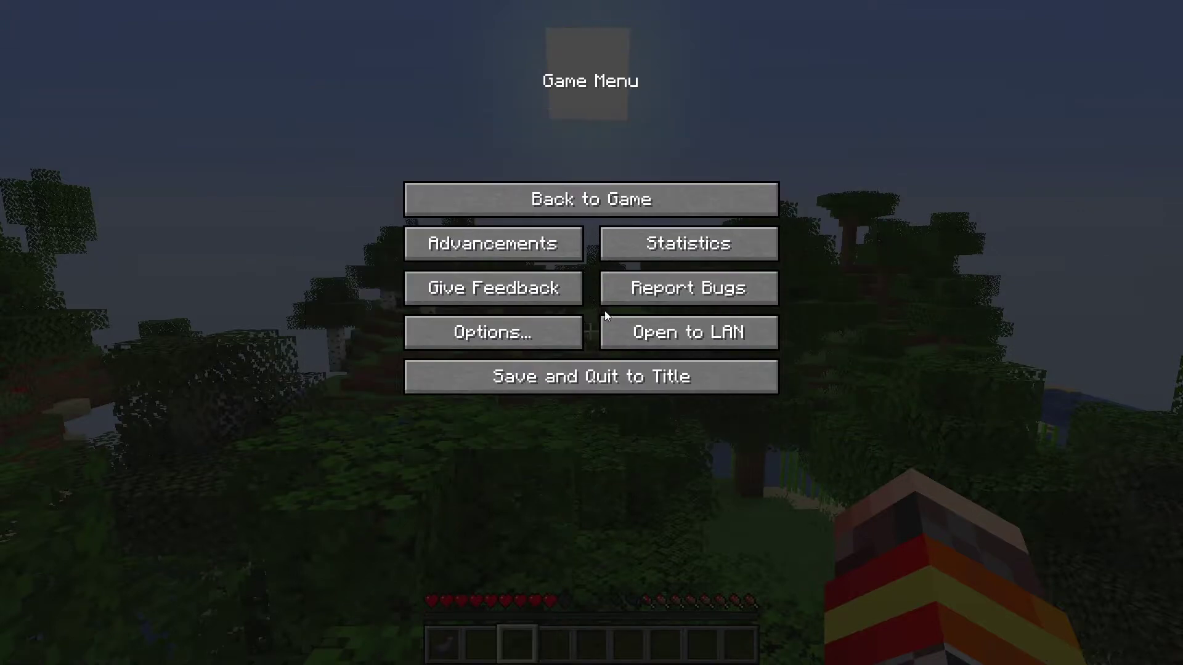
- Resume the game briefly, then turn Smooth Lighting Level OFF in Video Settings
{"action": "key", "text": "Escape"}
{"action": "mouse_move", "coordinate": [590, 332]}
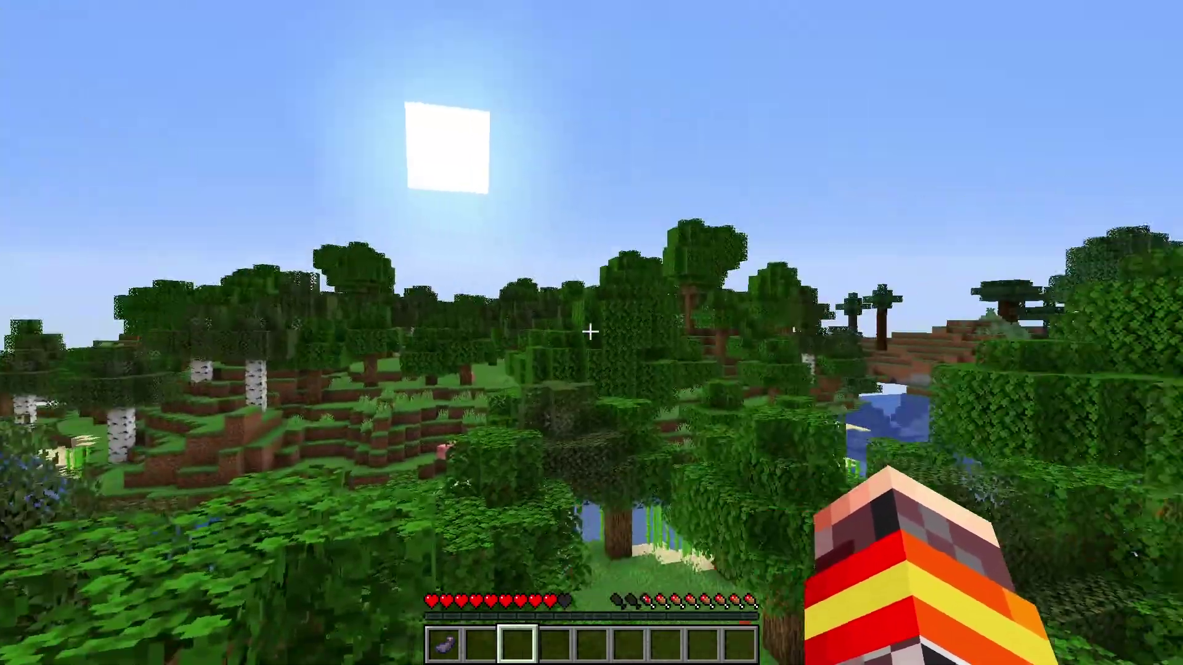
{"action": "key", "text": "Escape"}
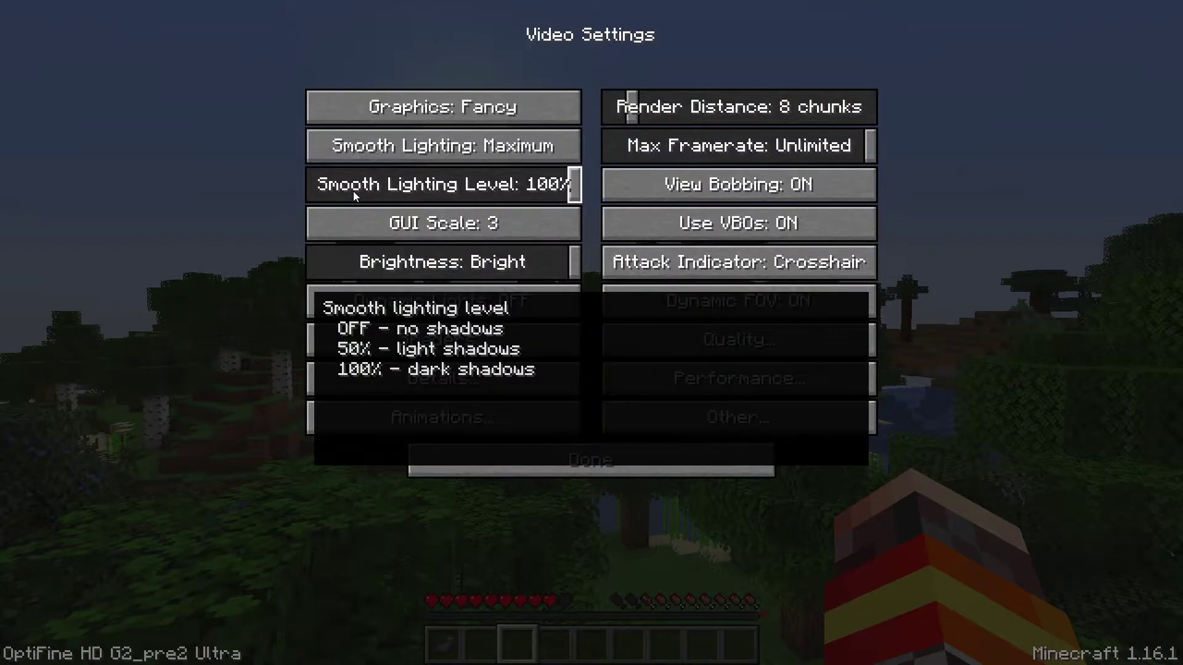
{"action": "left_click_drag", "start_coordinate": [540, 188], "coordinate": [277, 194]}
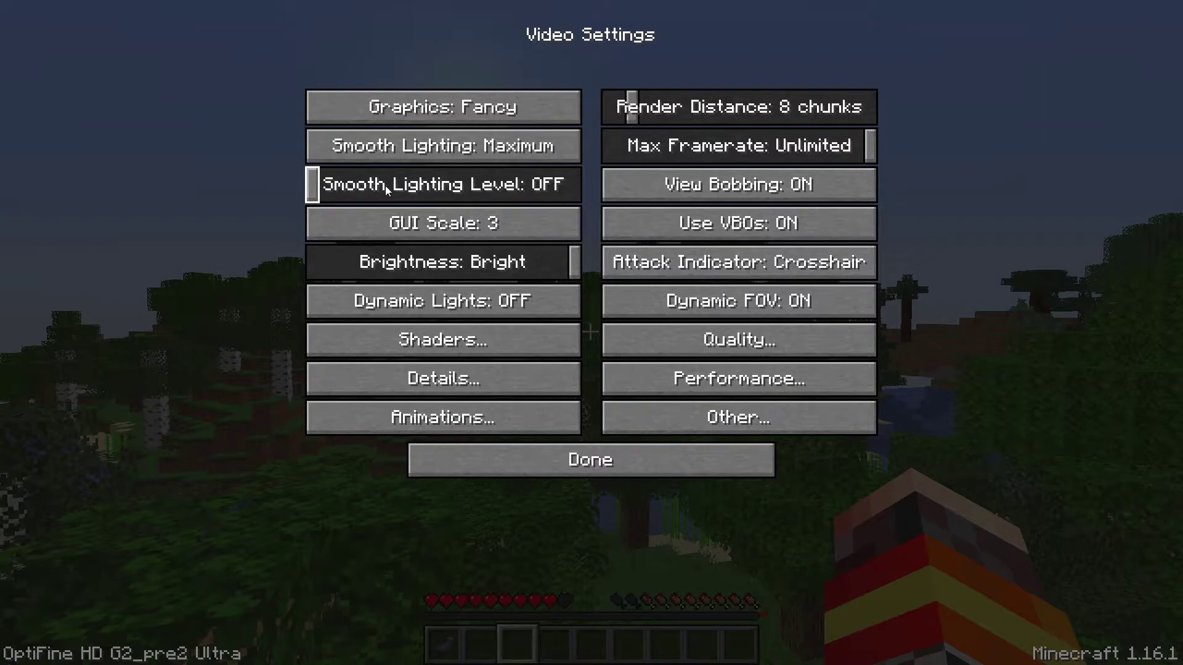
{"action": "mouse_move", "coordinate": [679, 222]}
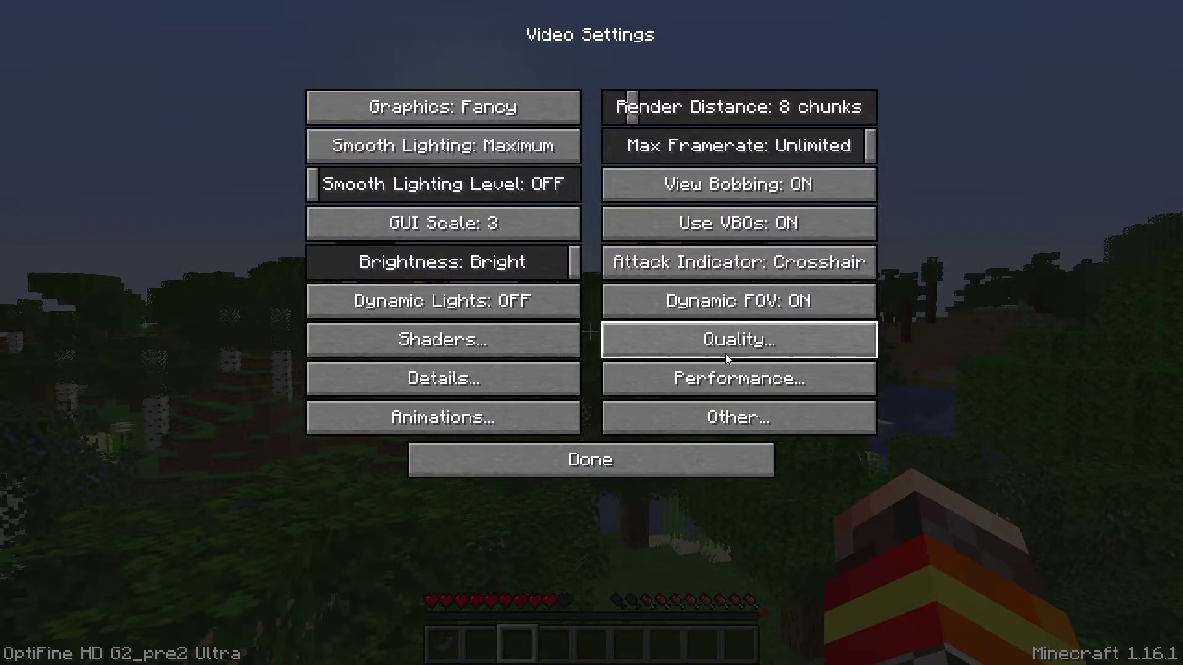
- Set Connected Textures to OFF in Quality Settings and return to Video Settings
{"action": "left_click", "coordinate": [724, 346]}
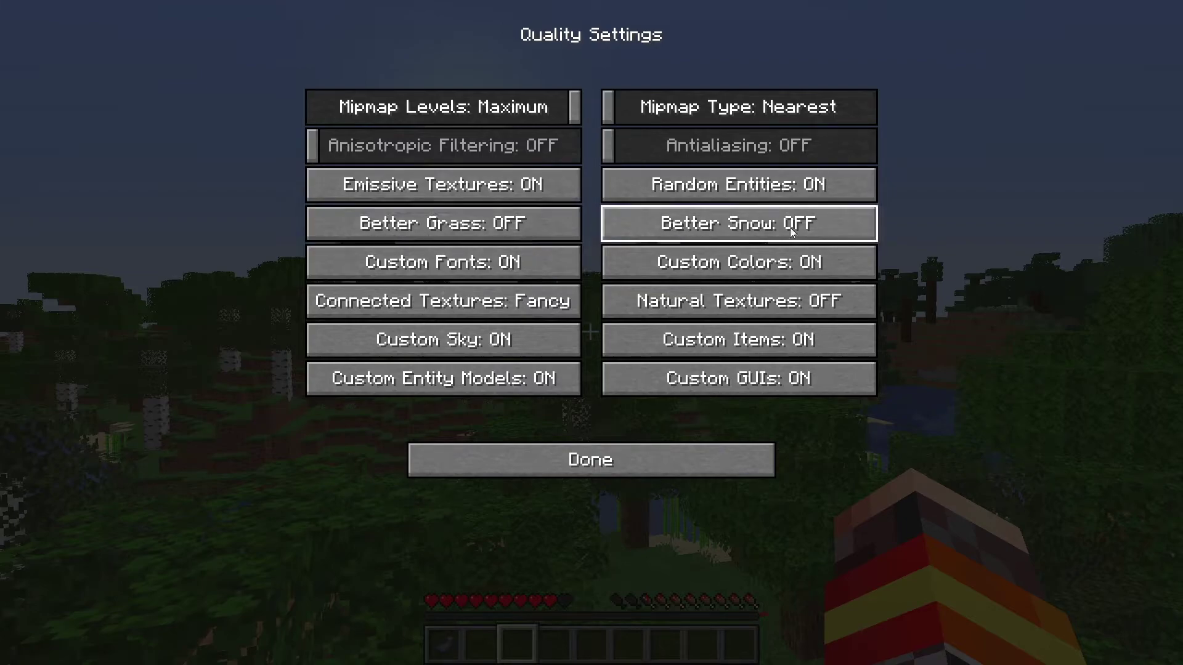
{"action": "mouse_move", "coordinate": [499, 302]}
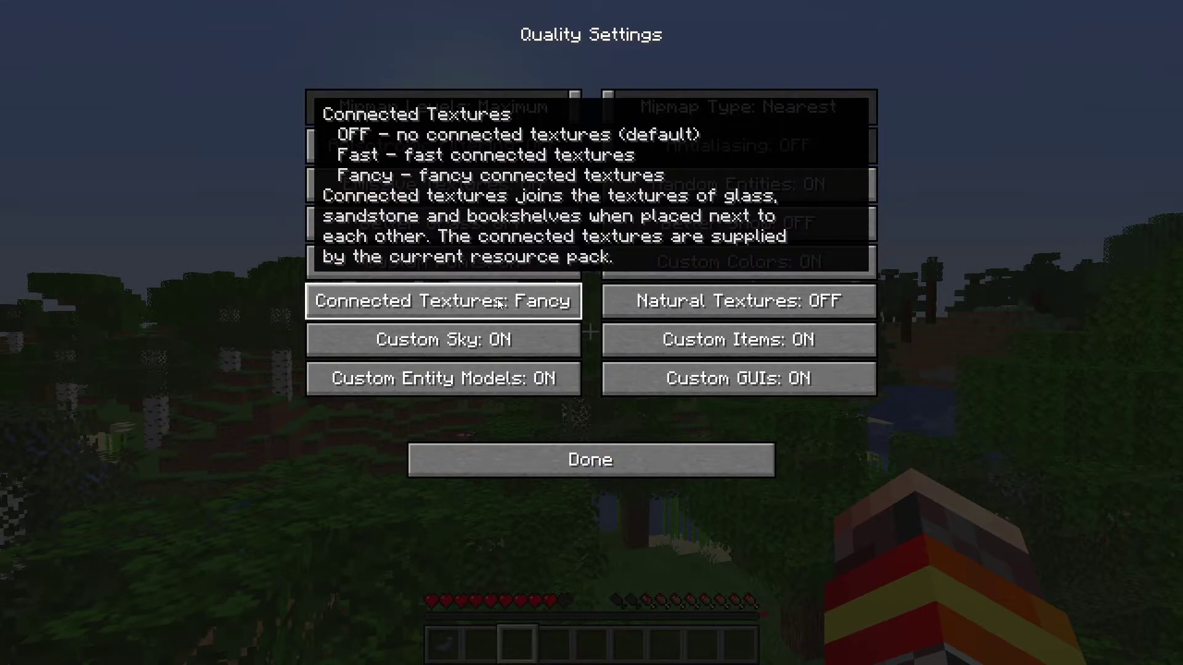
{"action": "left_click", "coordinate": [499, 302]}
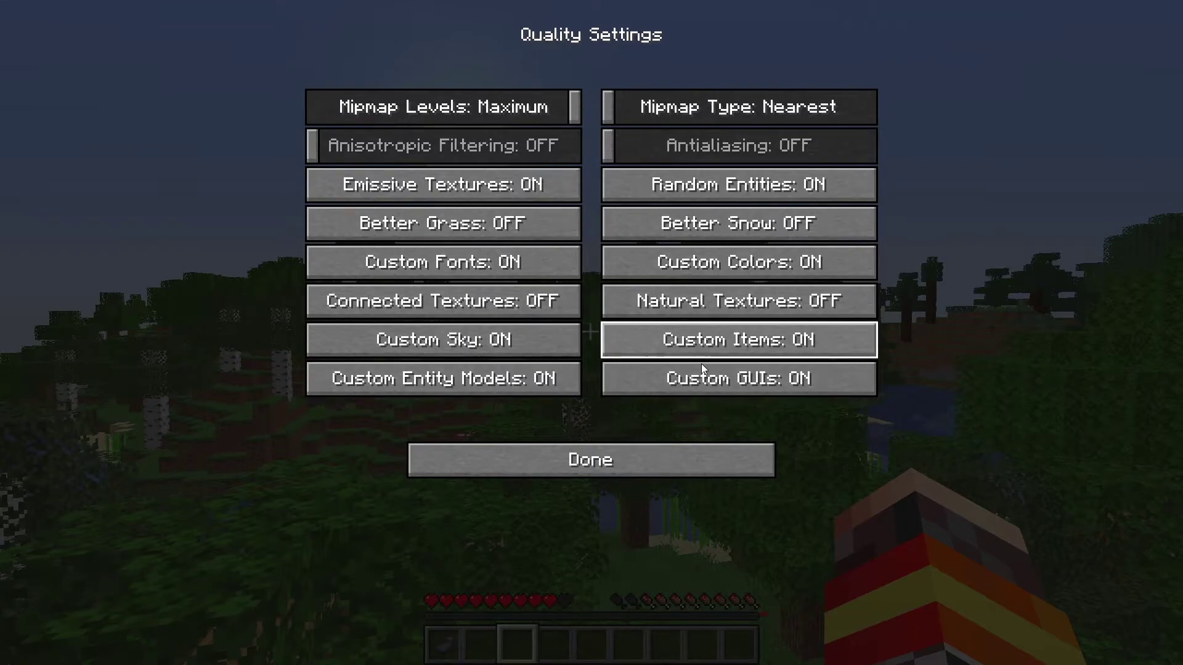
{"action": "left_click", "coordinate": [616, 461]}
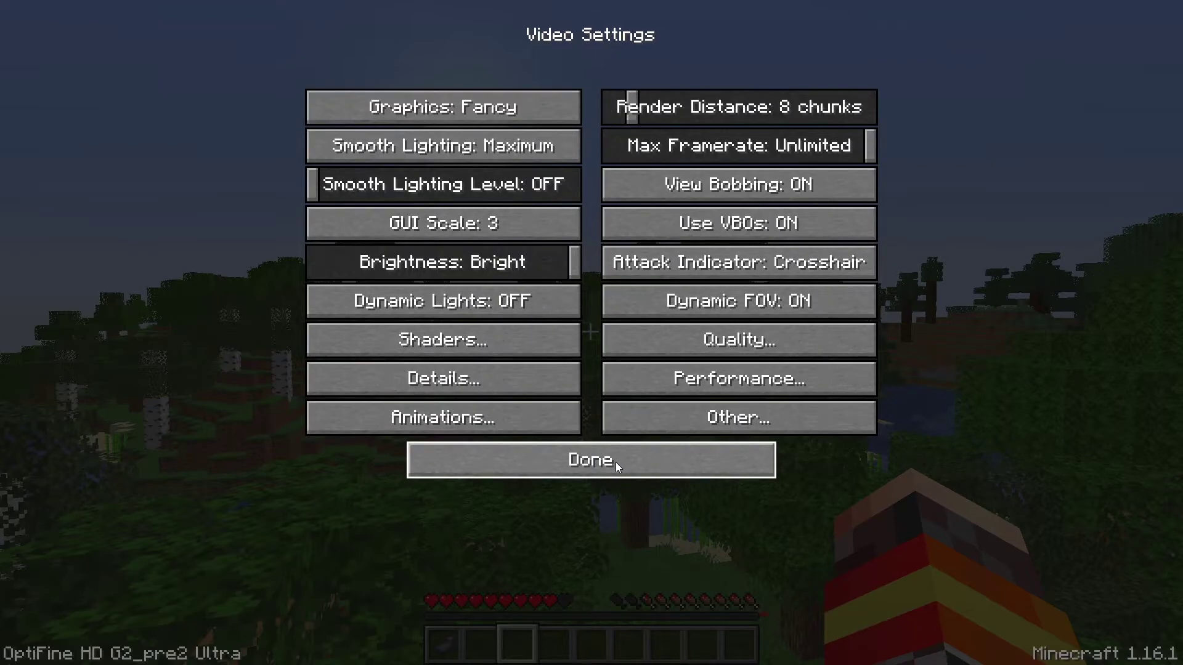
- In Detail Settings, cycle Clouds through Default, Fast and Fancy back to OFF
{"action": "left_click", "coordinate": [528, 383]}
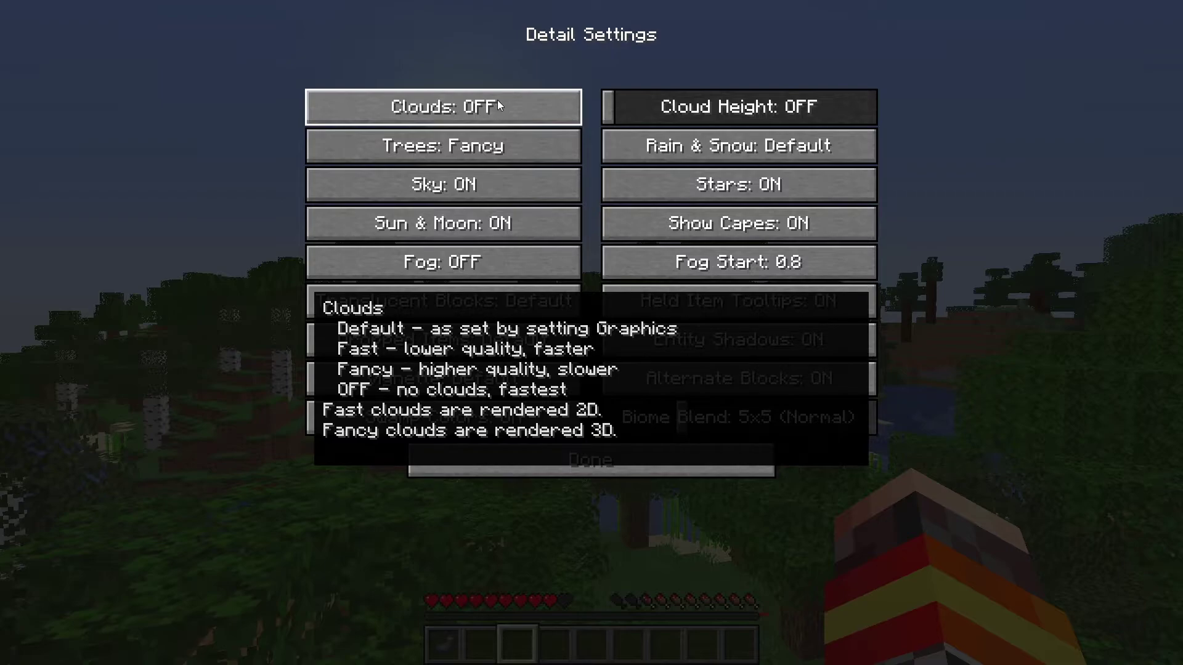
{"action": "left_click", "coordinate": [497, 99]}
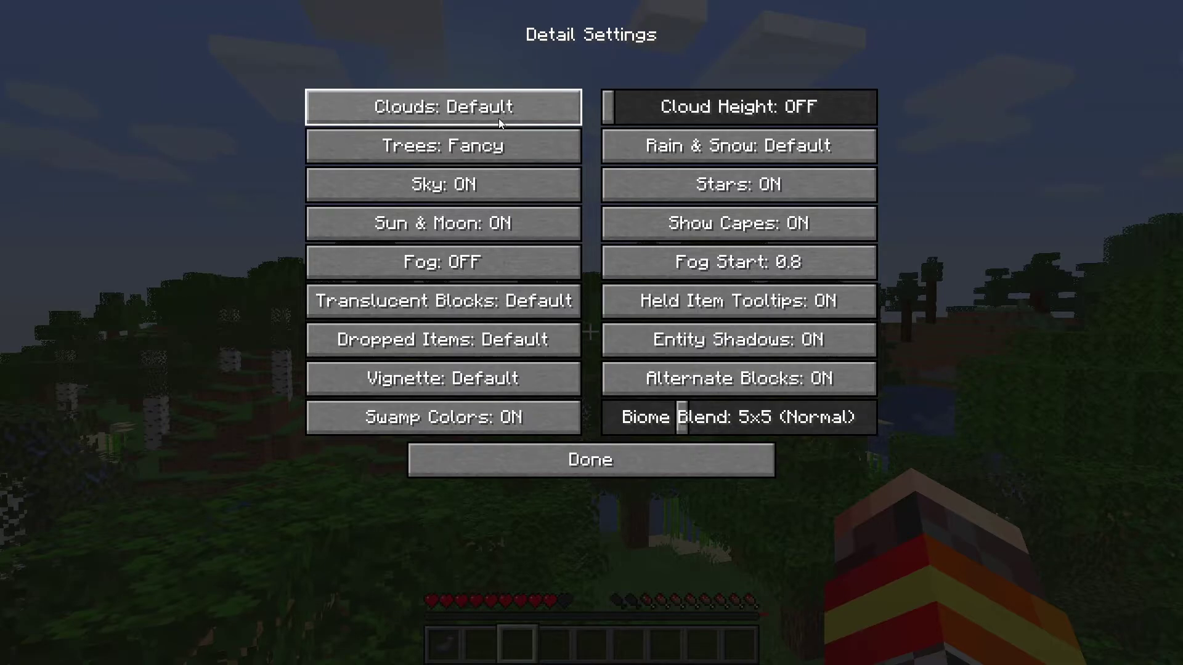
{"action": "left_click", "coordinate": [500, 113]}
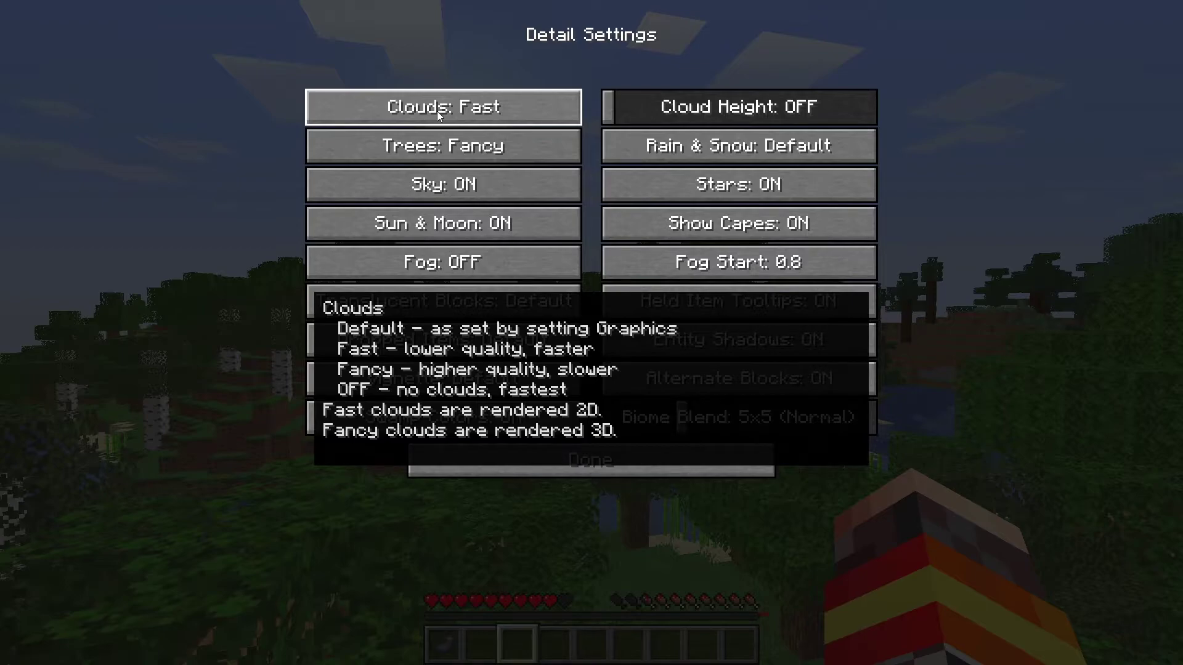
{"action": "left_click", "coordinate": [437, 111]}
{"action": "left_click", "coordinate": [437, 111]}
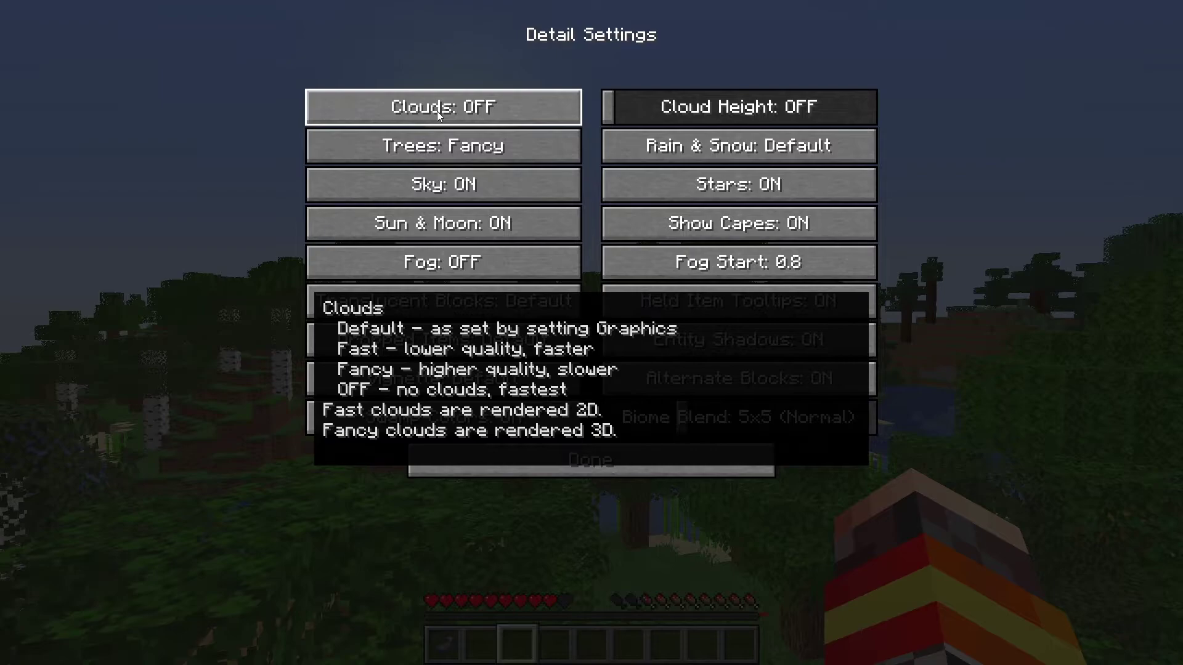
- Set Trees to Fast and close all menus to resume the game
{"action": "left_click", "coordinate": [421, 154]}
{"action": "left_click", "coordinate": [420, 154]}
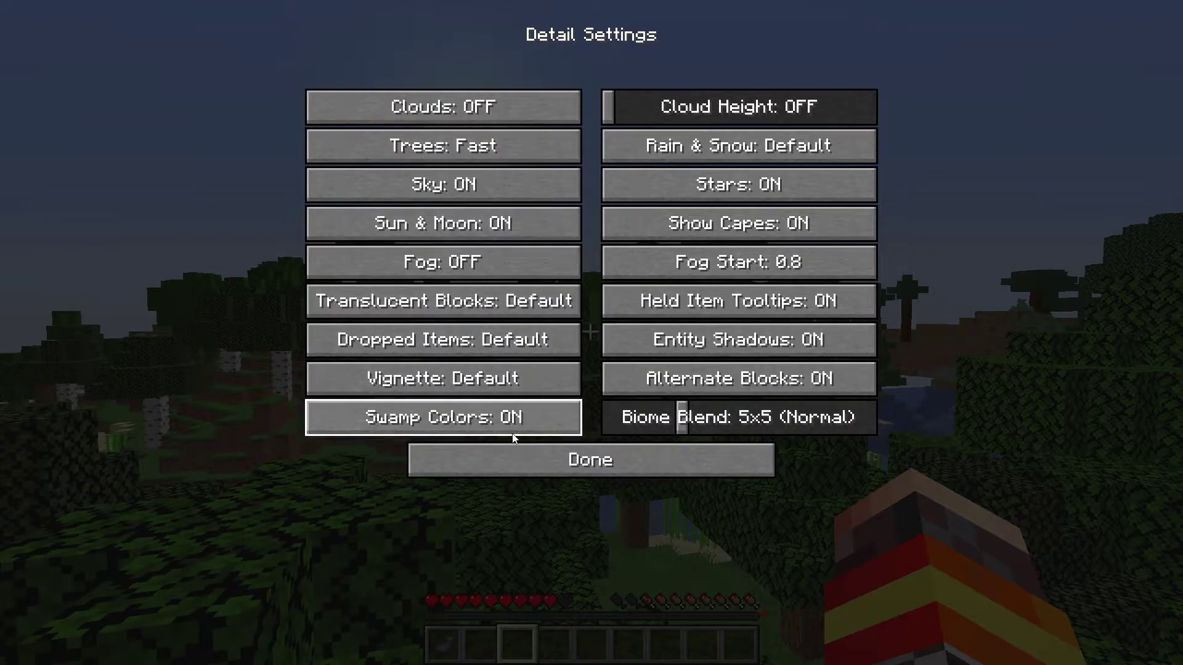
{"action": "left_click", "coordinate": [524, 459]}
{"action": "left_click", "coordinate": [531, 450]}
{"action": "left_click", "coordinate": [557, 442]}
{"action": "left_click", "coordinate": [618, 204]}
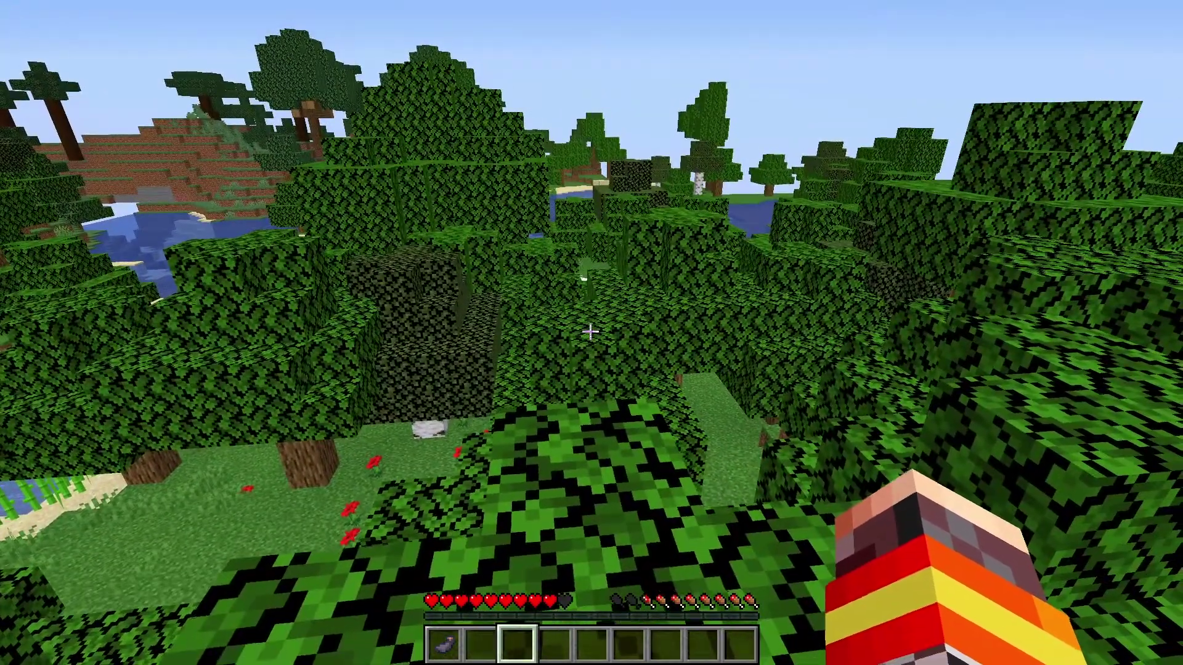
- Open the Detail Settings page from the game menu's Video Settings
{"action": "key", "text": "Escape"}
{"action": "left_click", "coordinate": [567, 334]}
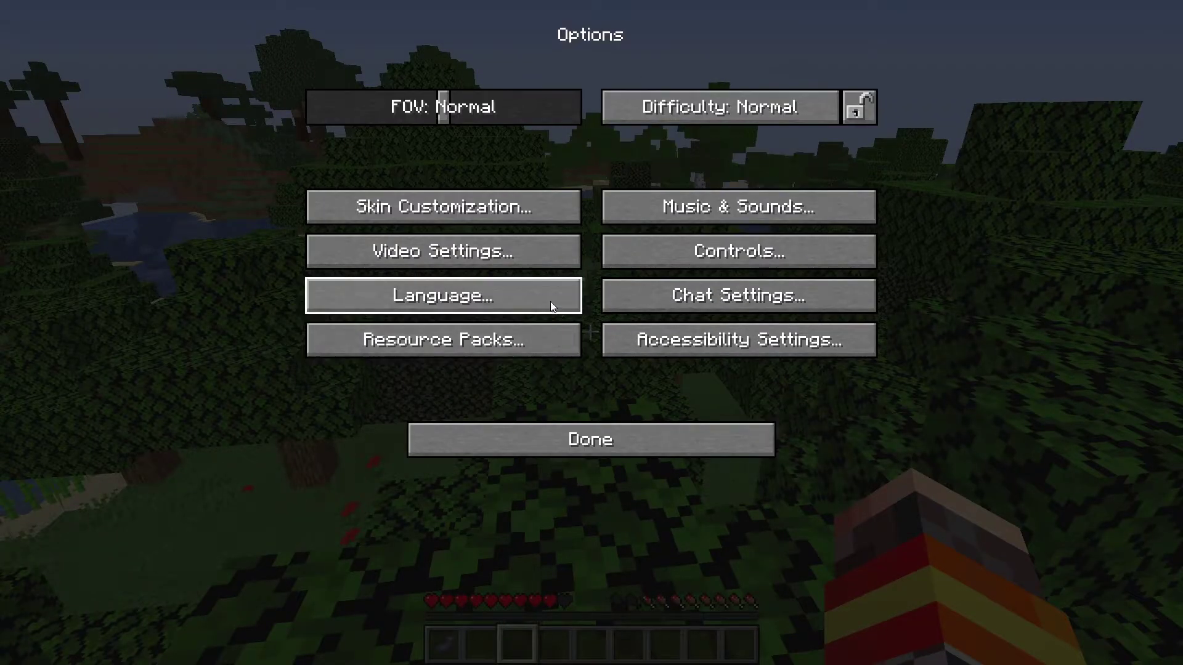
{"action": "left_click", "coordinate": [512, 252]}
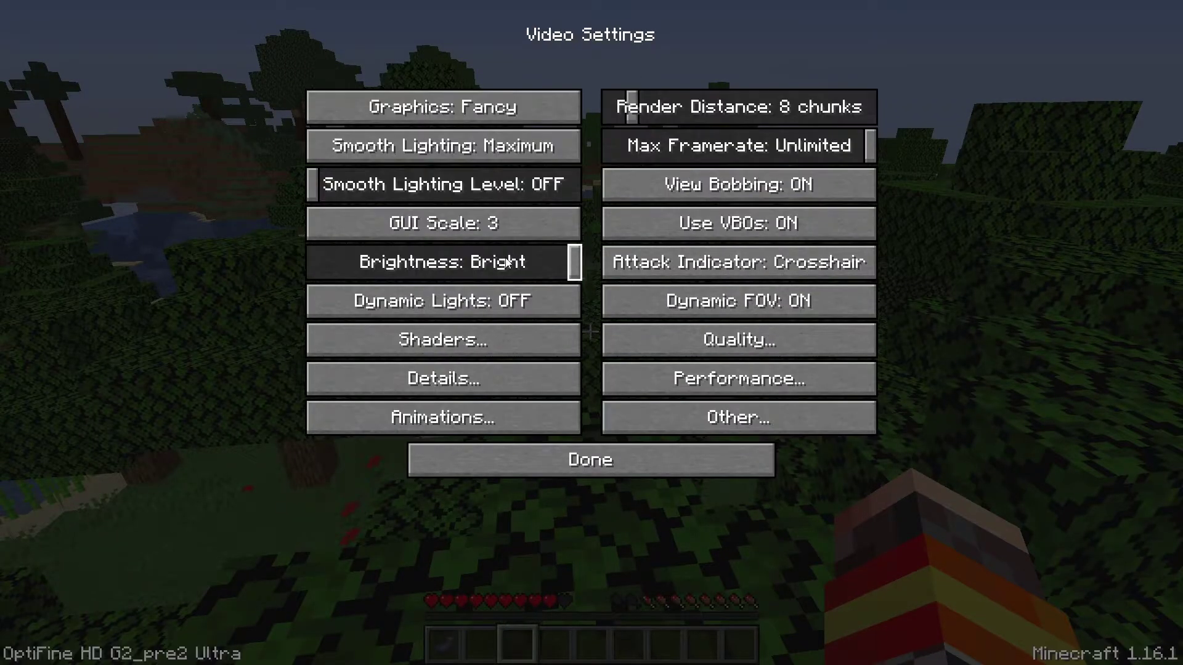
{"action": "left_click", "coordinate": [506, 373]}
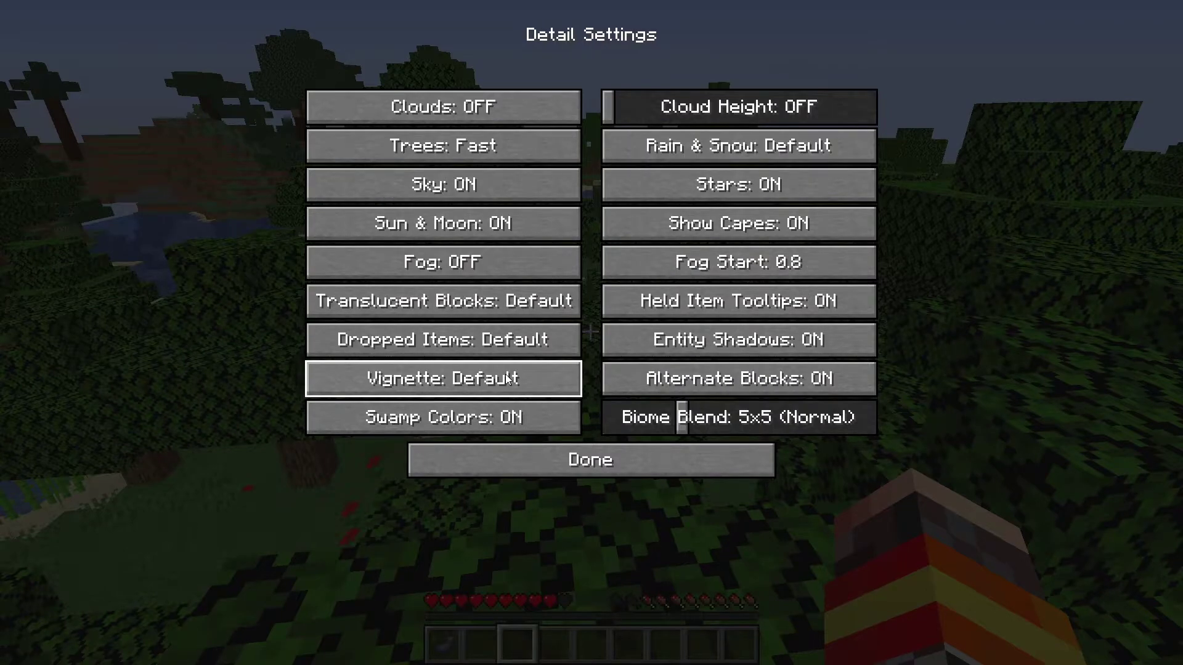
- Switch Trees from Fast to Smart and return to the Video Settings overview
{"action": "left_click", "coordinate": [456, 154]}
{"action": "left_click", "coordinate": [590, 462]}
{"action": "left_click", "coordinate": [590, 462]}
{"action": "left_click", "coordinate": [590, 448]}
{"action": "key", "text": "Escape"}
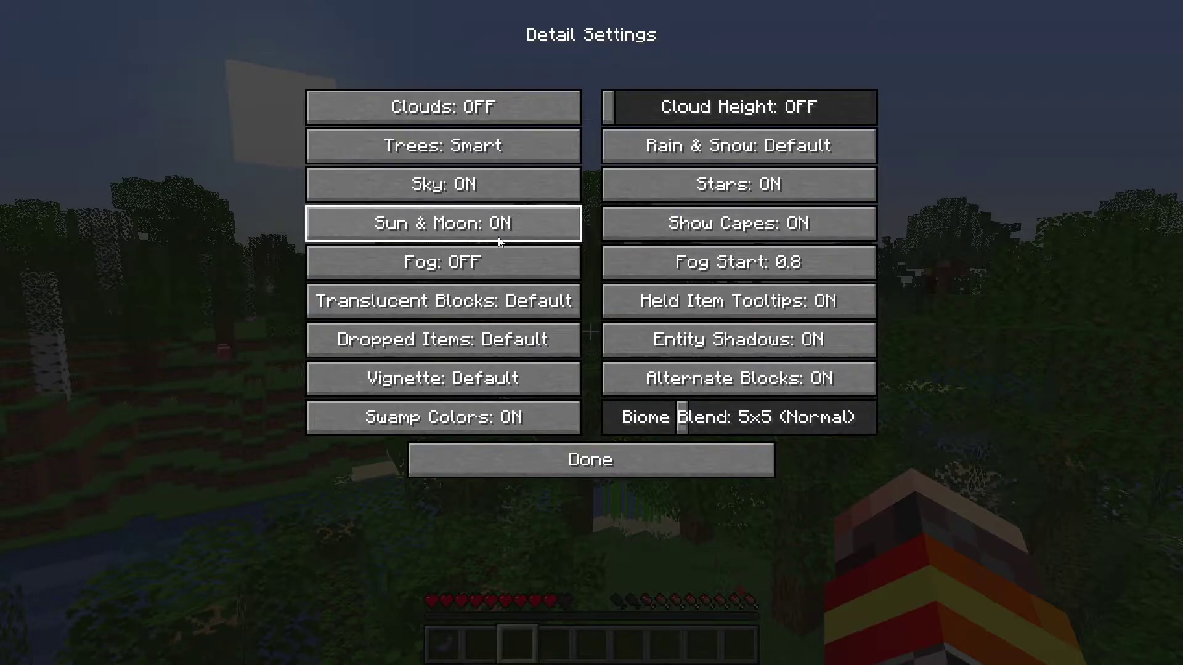
{"action": "mouse_move", "coordinate": [490, 263]}
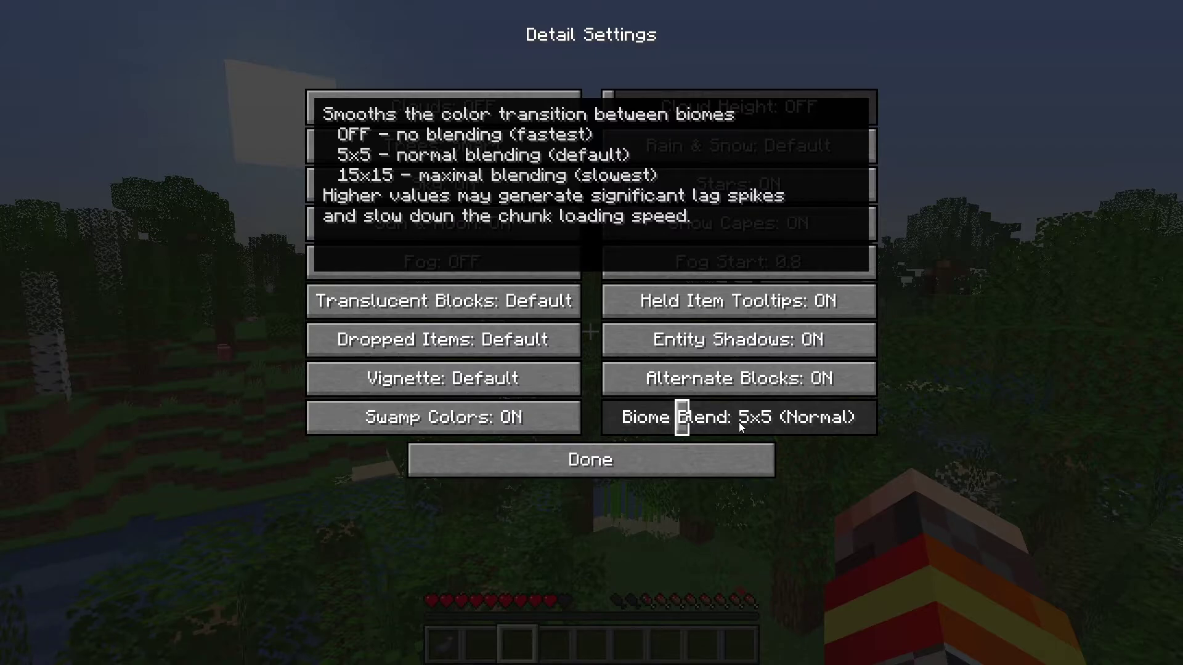
{"action": "key", "text": "Escape"}
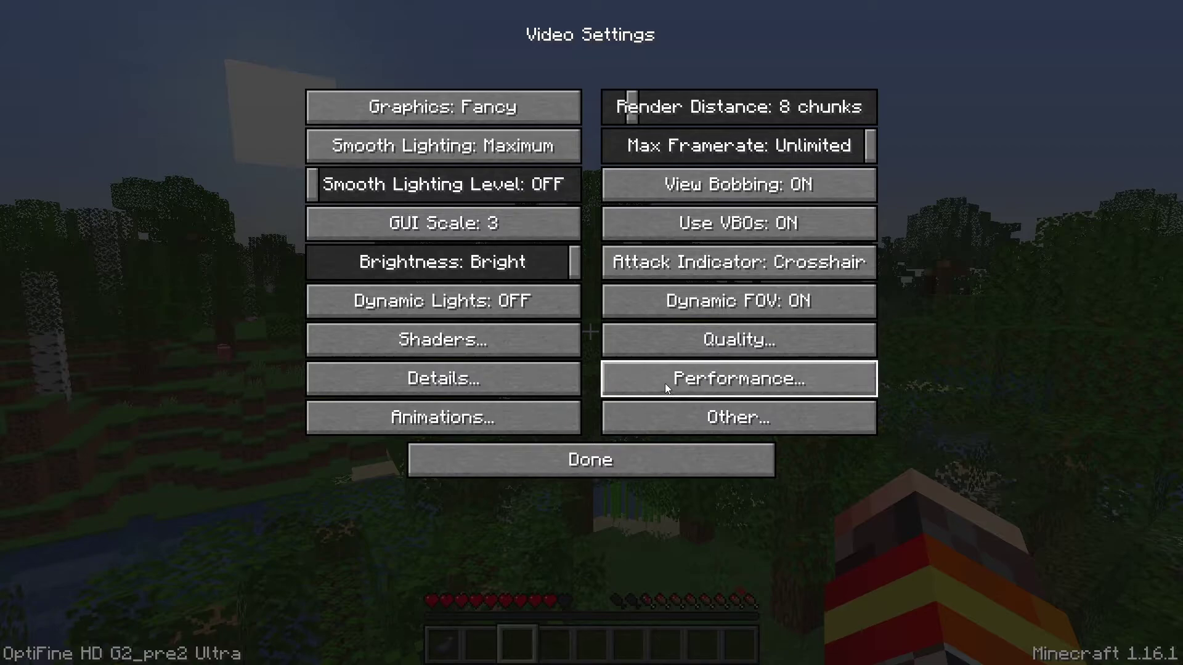
{"action": "left_click", "coordinate": [706, 382]}
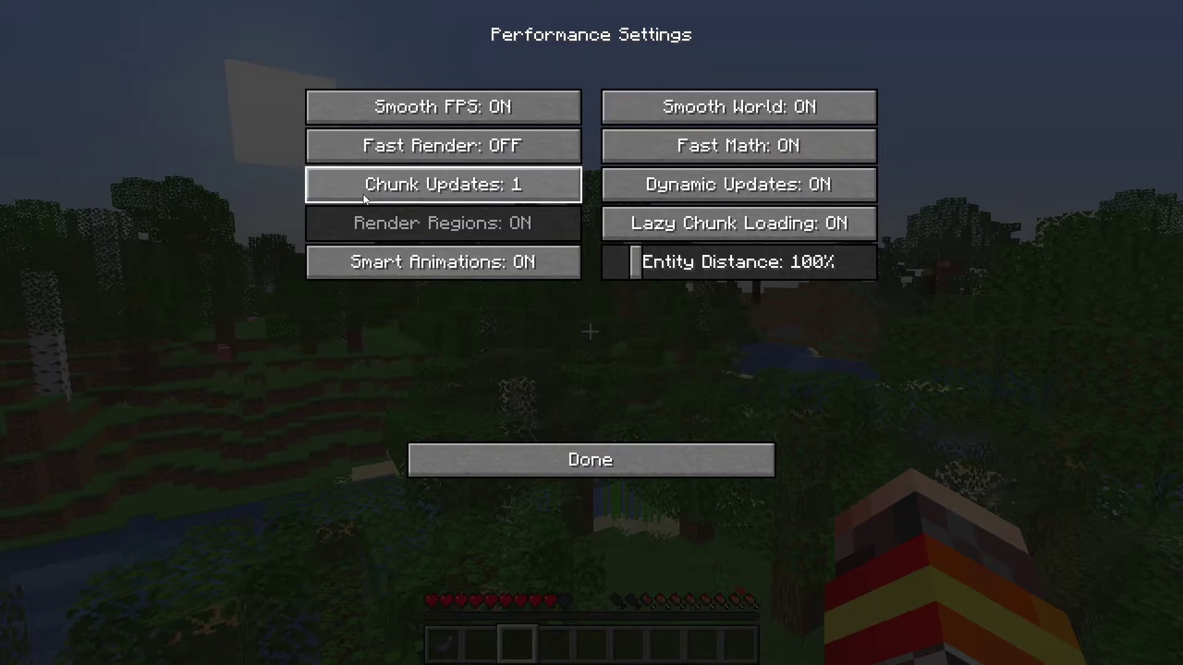
{"action": "mouse_move", "coordinate": [423, 116]}
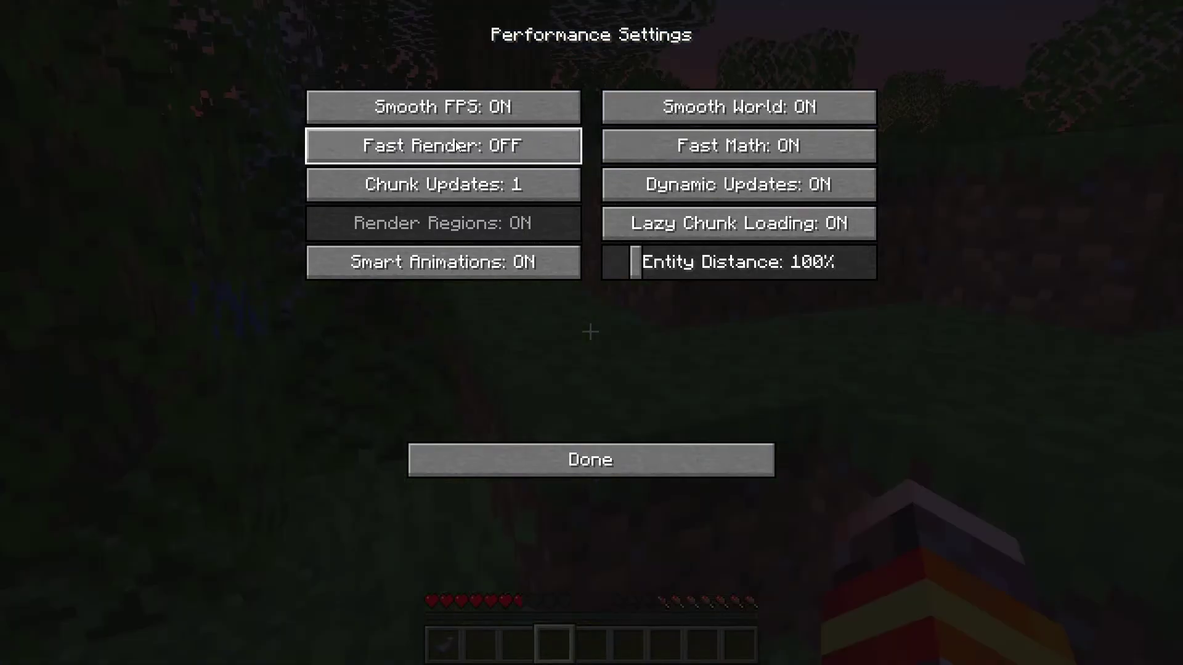
{"action": "mouse_move", "coordinate": [456, 143]}
{"action": "mouse_move", "coordinate": [493, 145]}
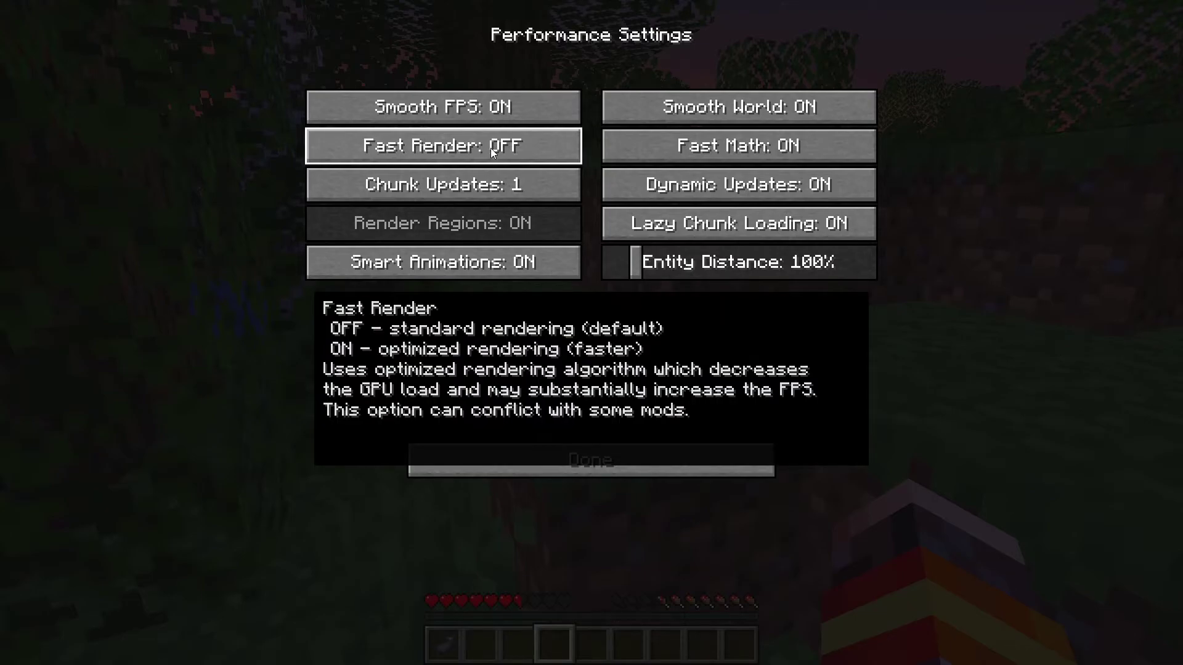
{"action": "left_click", "coordinate": [551, 461]}
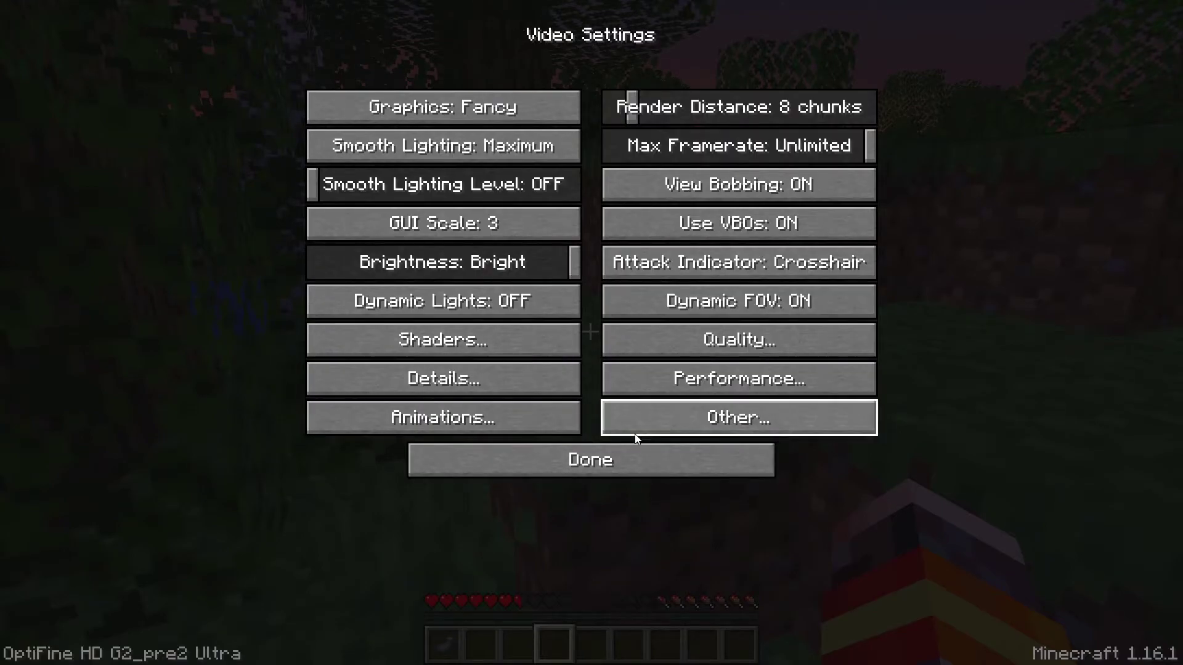
{"action": "left_click", "coordinate": [705, 376]}
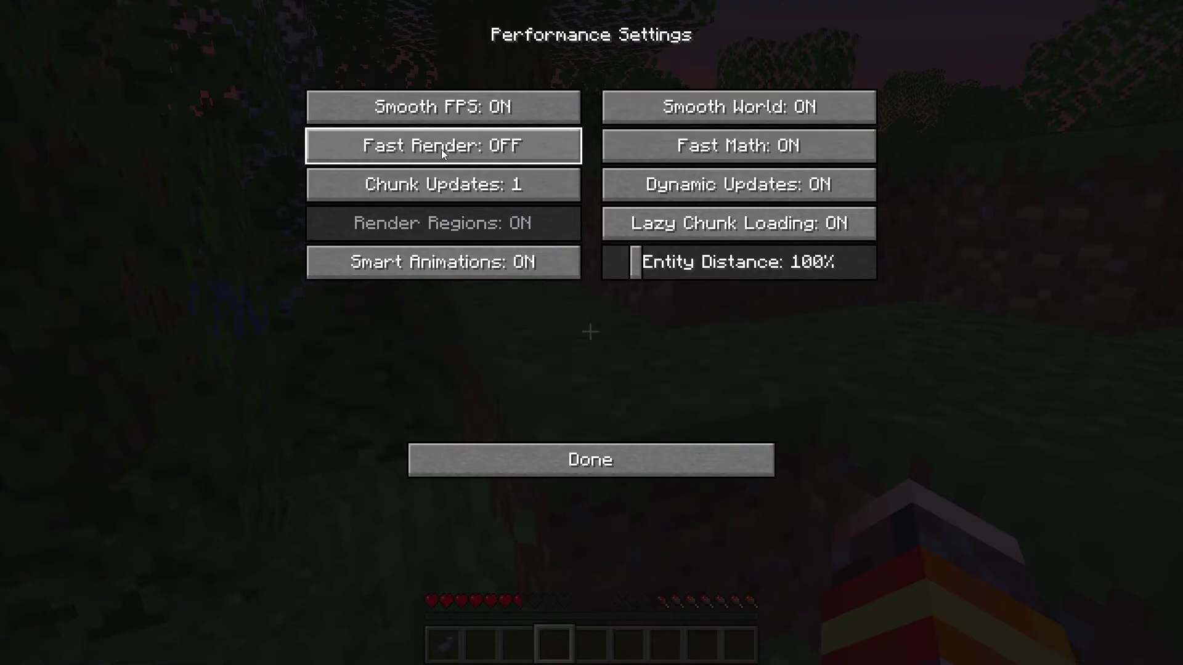
{"action": "left_click", "coordinate": [441, 149]}
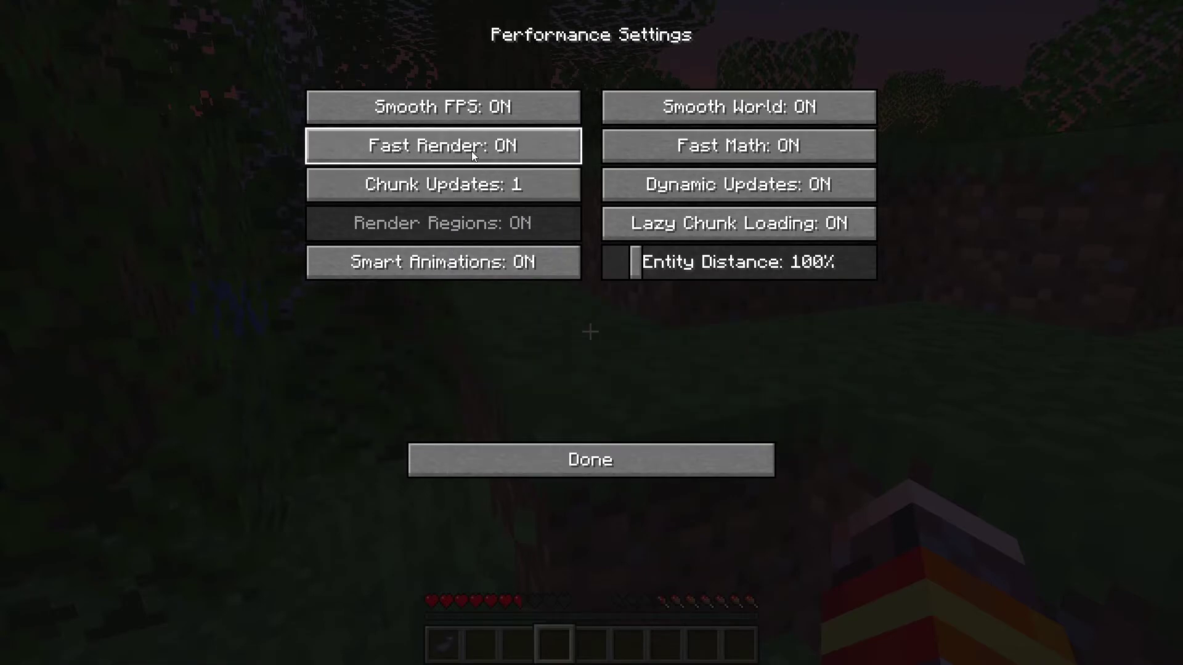
{"action": "left_click", "coordinate": [554, 459]}
{"action": "left_click", "coordinate": [443, 365]}
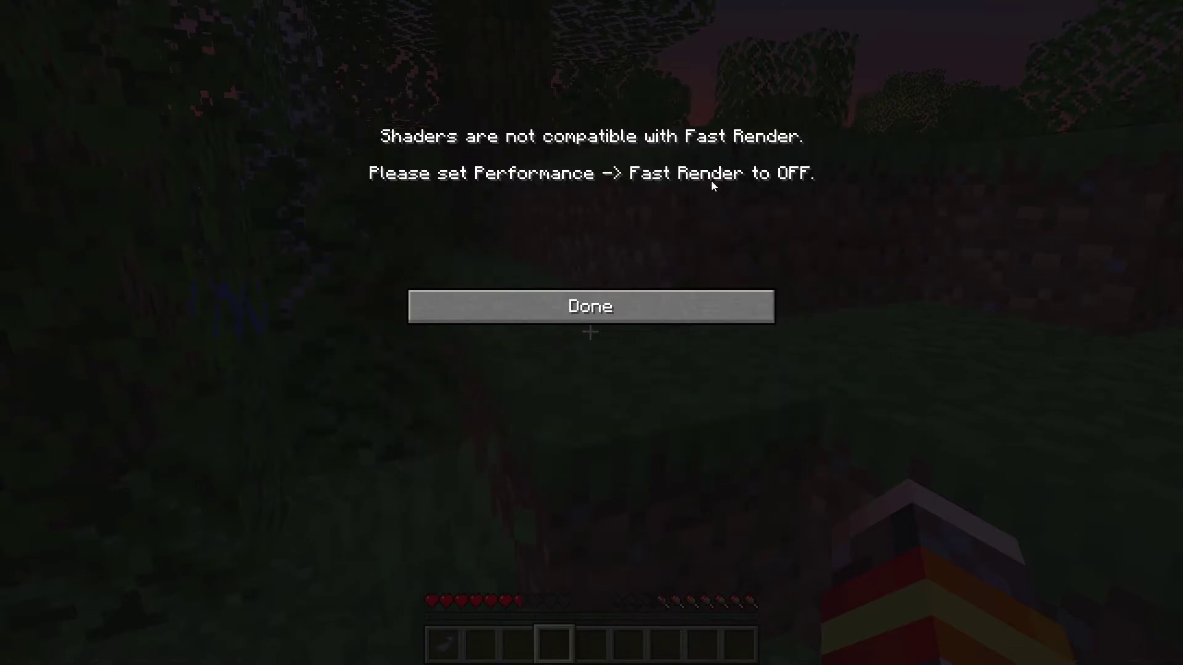
{"action": "left_click", "coordinate": [634, 304]}
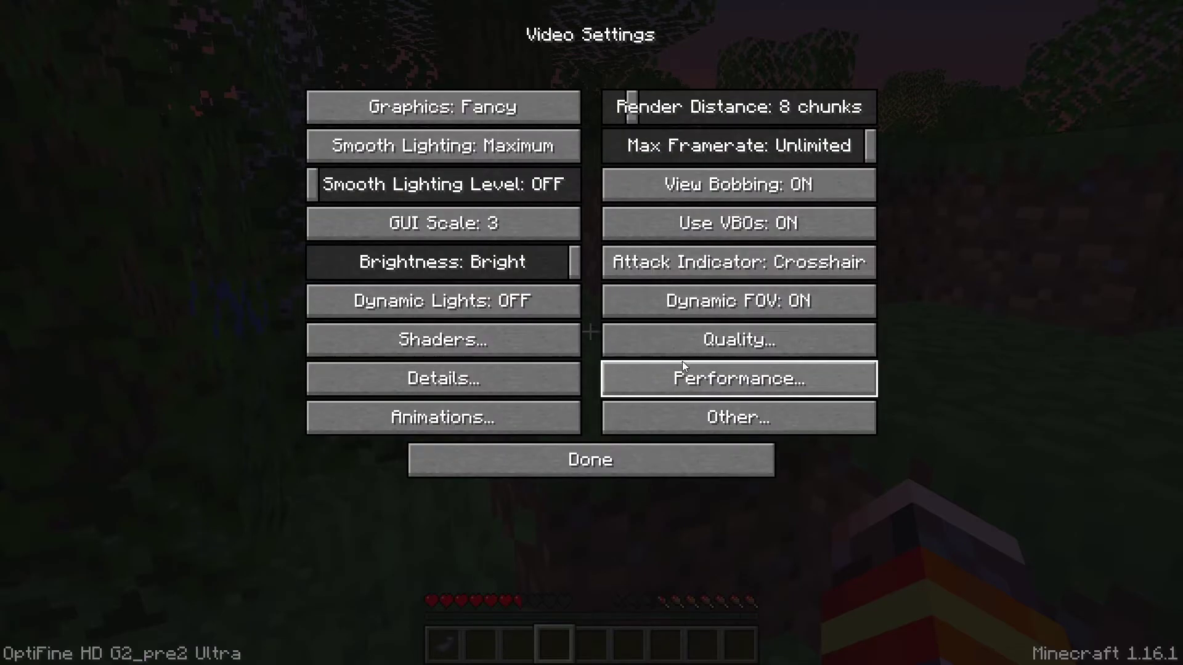
{"action": "left_click", "coordinate": [709, 376]}
{"action": "left_click", "coordinate": [476, 155]}
{"action": "mouse_move", "coordinate": [476, 154]}
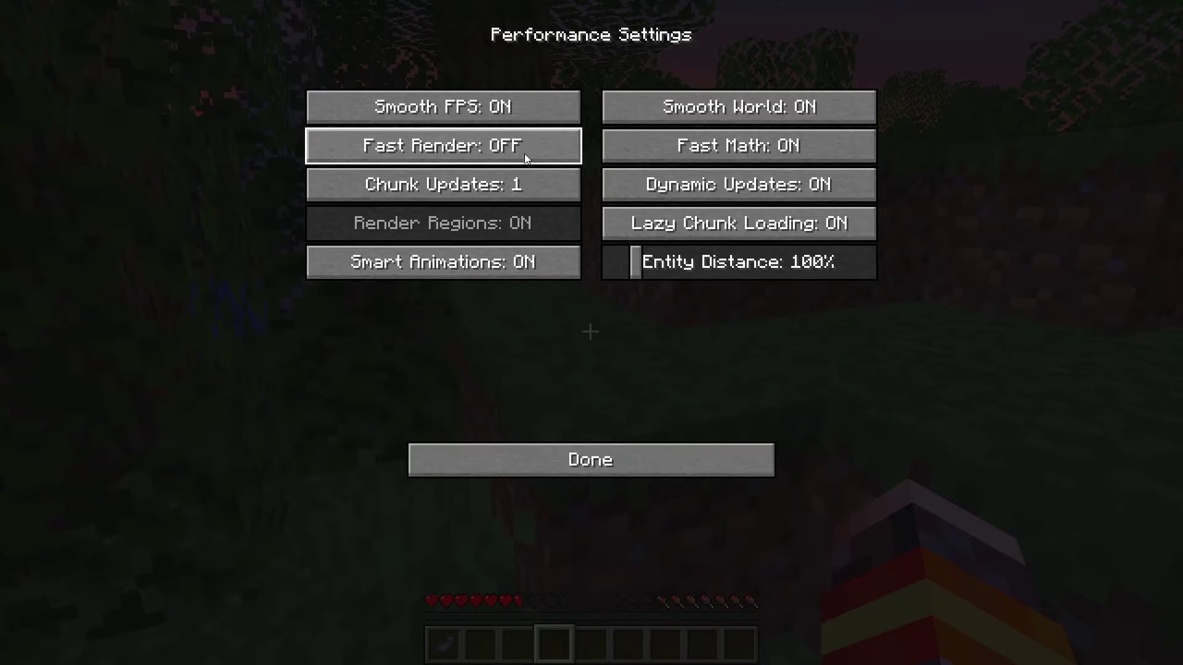
{"action": "mouse_move", "coordinate": [712, 152]}
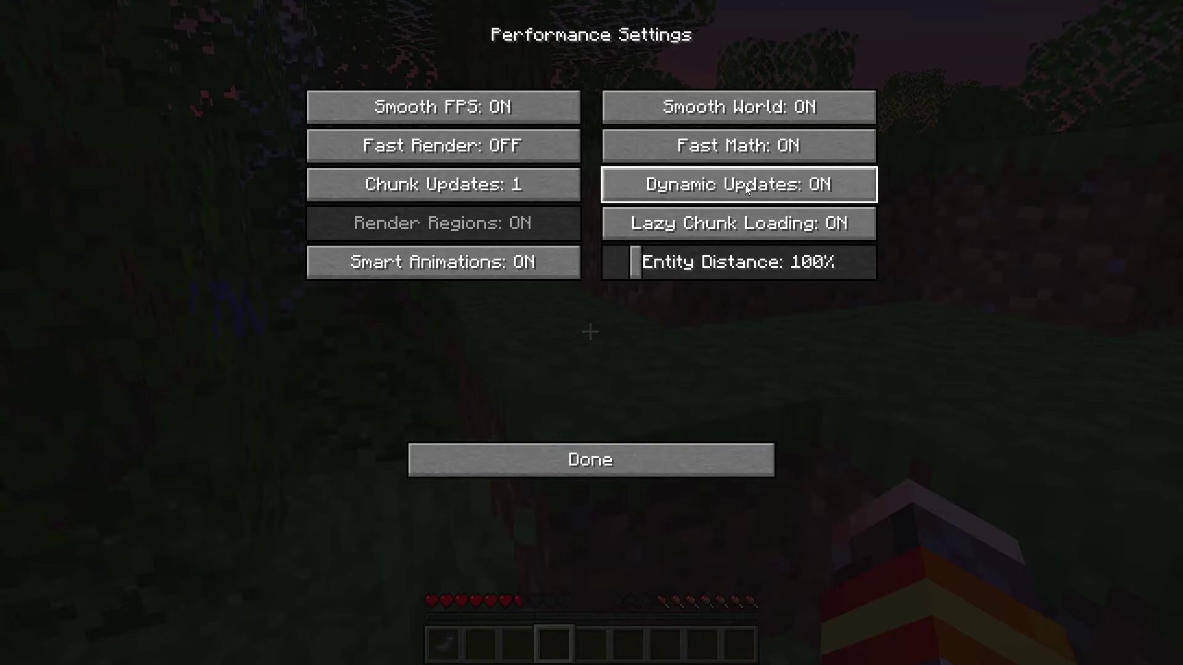
{"action": "mouse_move", "coordinate": [478, 260]}
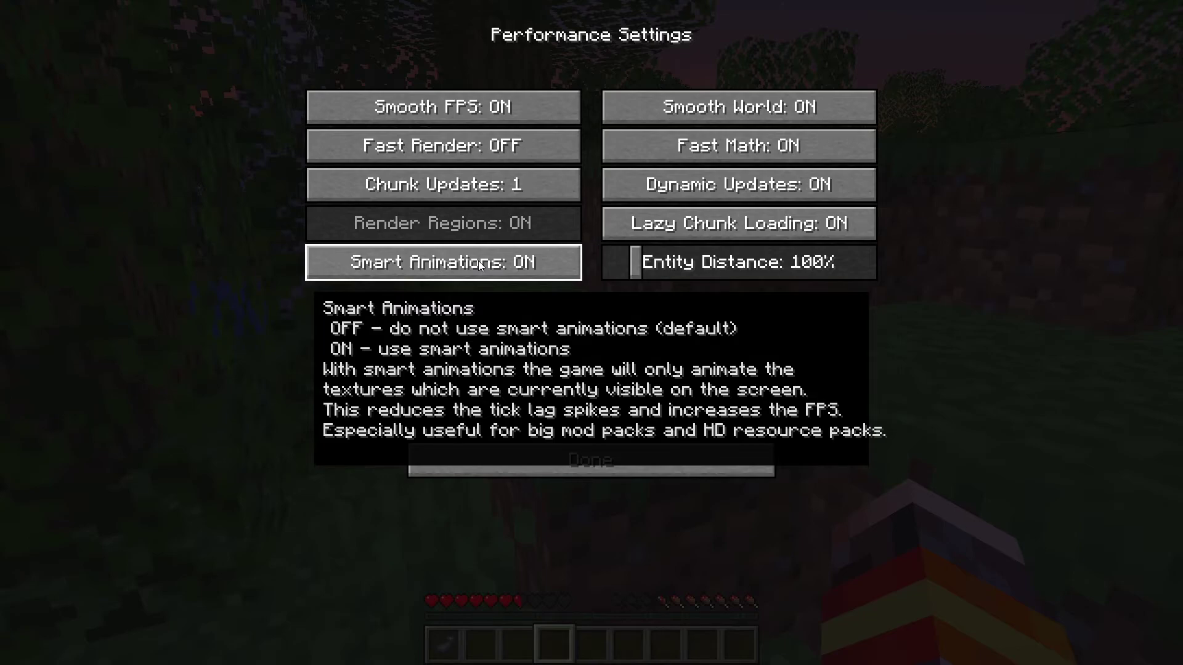
{"action": "key", "text": "Escape"}
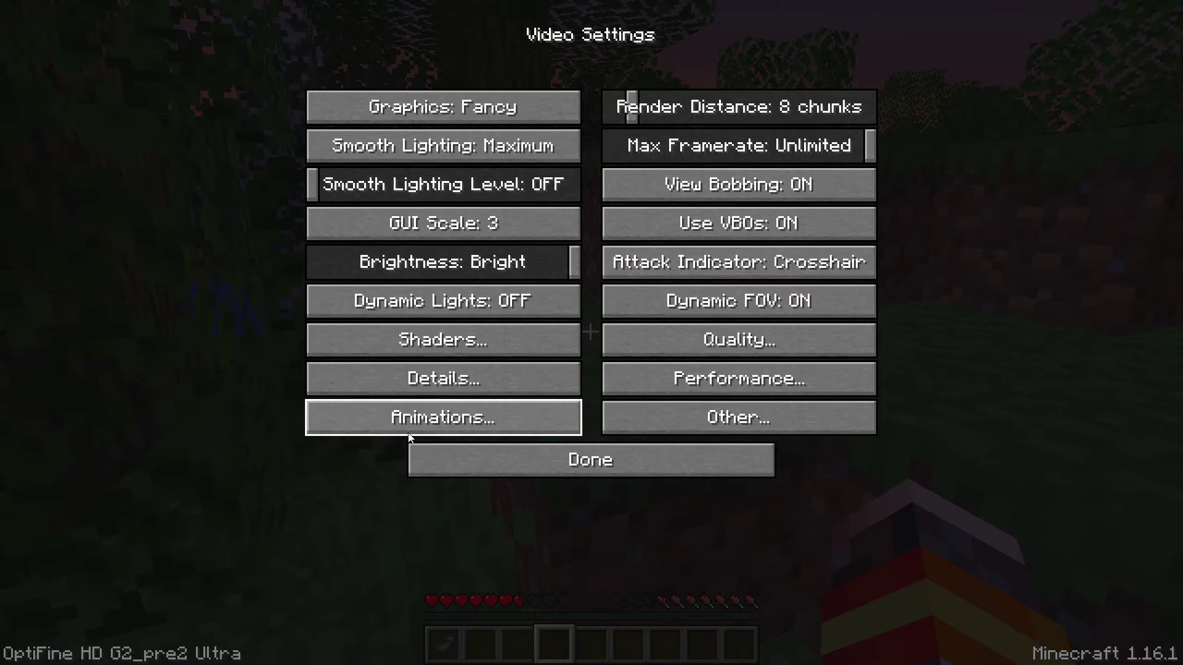
- In Animation Settings, cycle the Particles level from Decreased to Minimal
{"action": "left_click", "coordinate": [516, 424]}
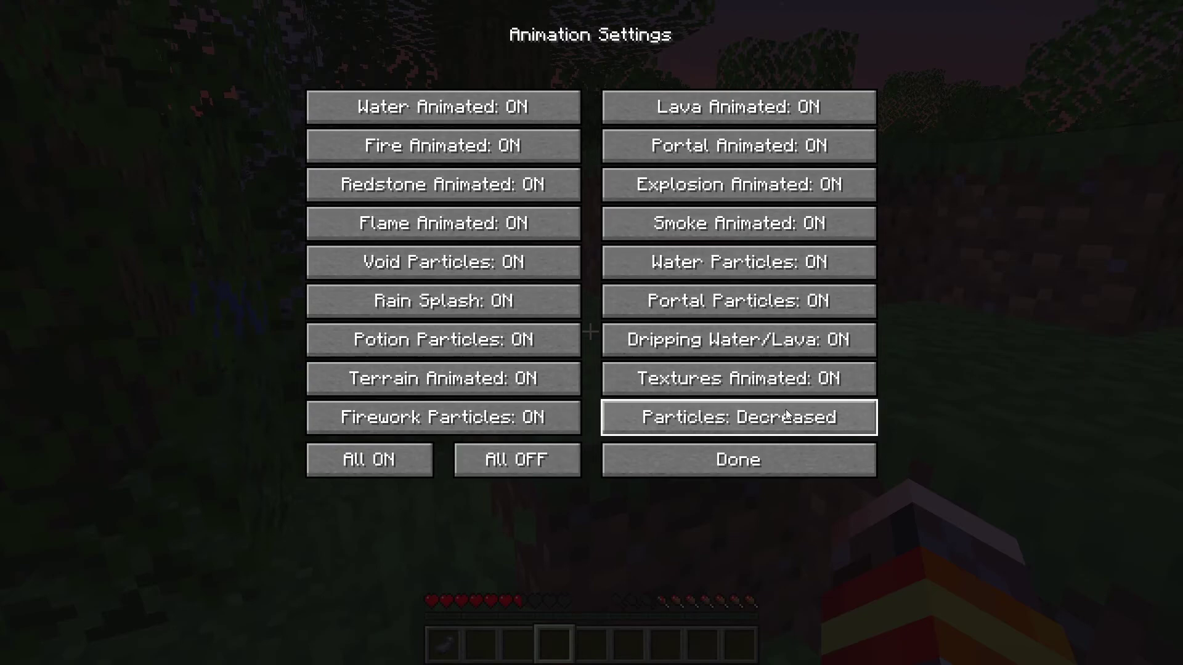
{"action": "left_click", "coordinate": [699, 419]}
{"action": "left_click", "coordinate": [698, 419]}
{"action": "left_click", "coordinate": [698, 419]}
{"action": "left_click", "coordinate": [698, 419]}
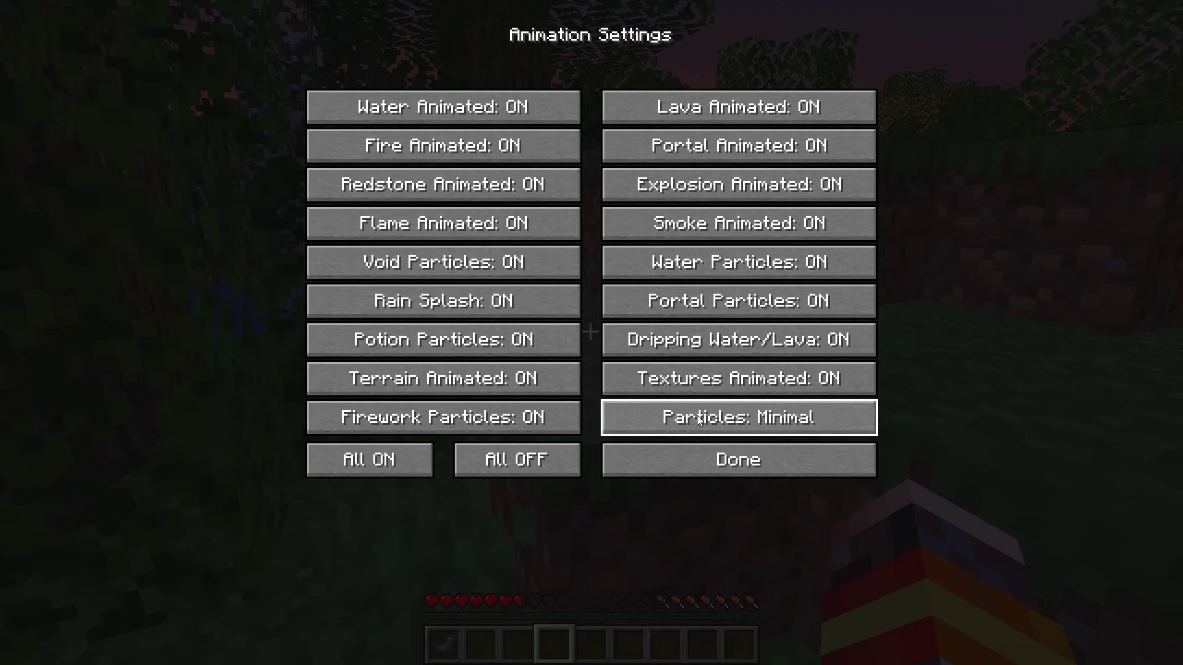